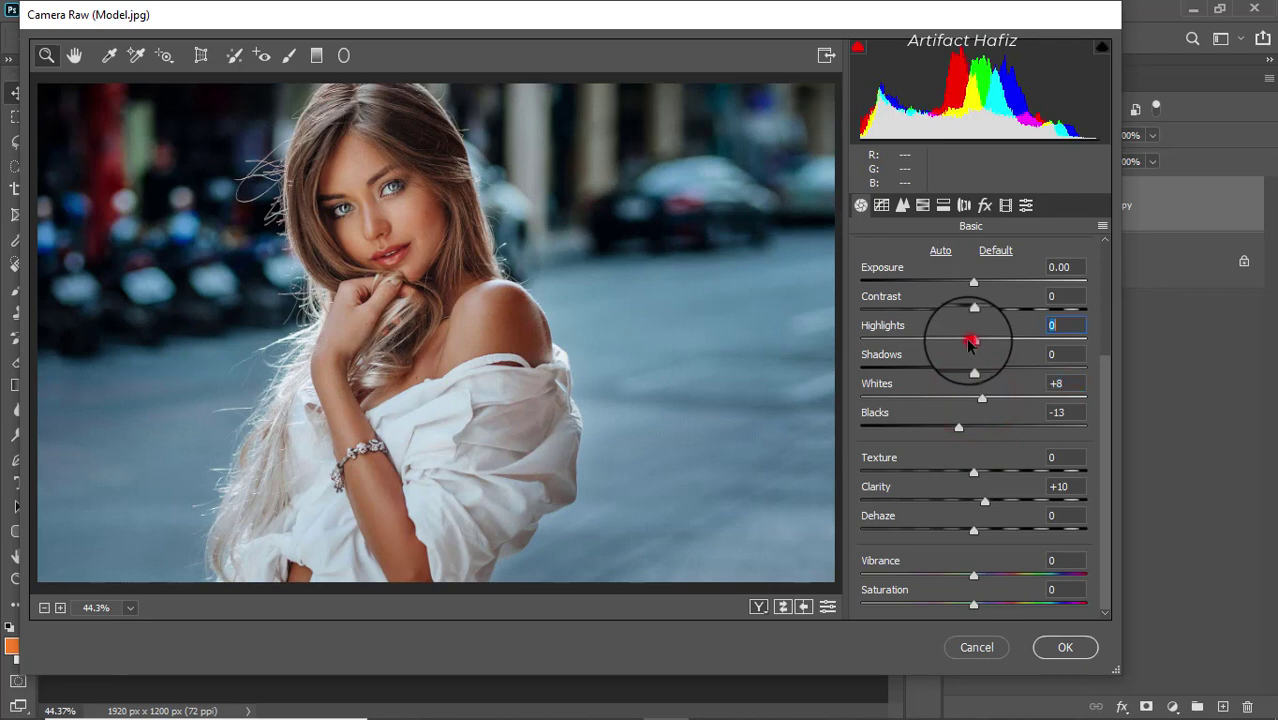
Step: Lower the photo's Highlights to -8 in the basic adjustments
drag(970, 342, 961, 342)
scroll(967, 361, up, 1)
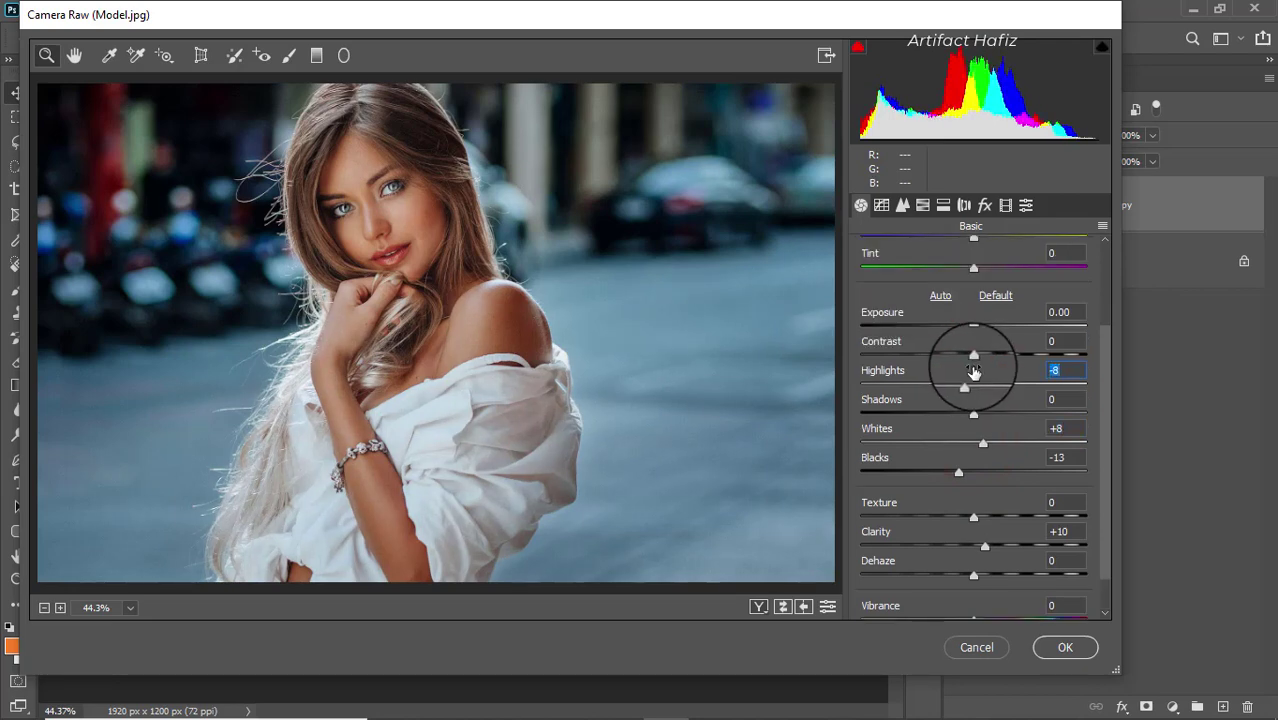
scroll(978, 380, down, 1)
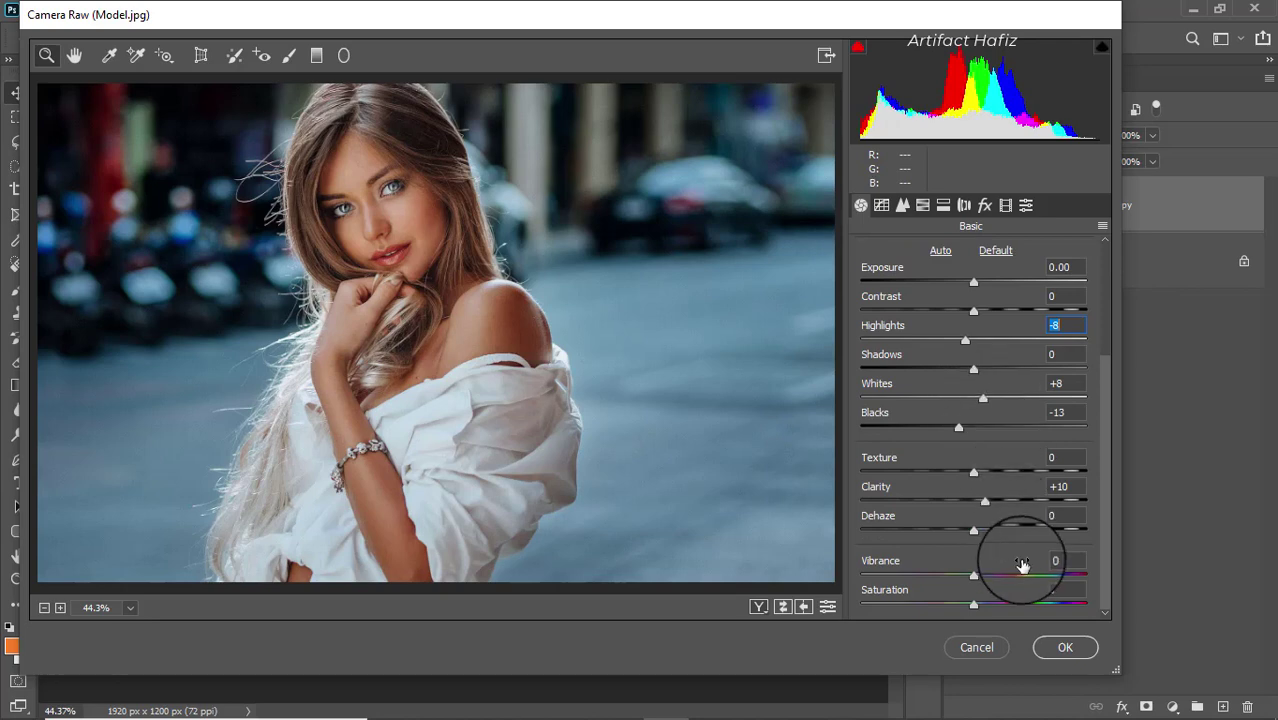
Step: Set the HSL saturation to Reds +21, Oranges -24, Yellows -21, Greens -31, Aquas +53 and Blues +21
click(922, 208)
click(937, 256)
click(979, 354)
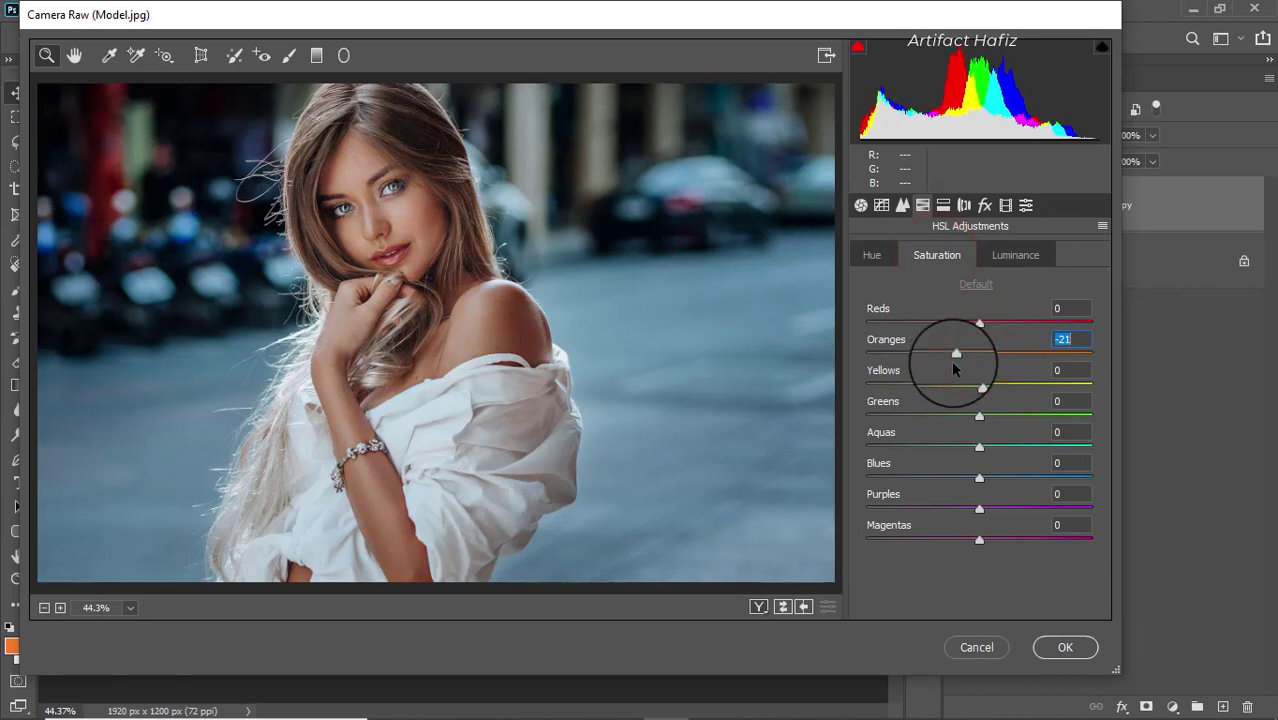
mouse_move(953, 363)
mouse_down()
mouse_move(978, 322)
mouse_move(1026, 328)
mouse_move(985, 323)
mouse_move(1015, 328)
mouse_move(958, 364)
mouse_up()
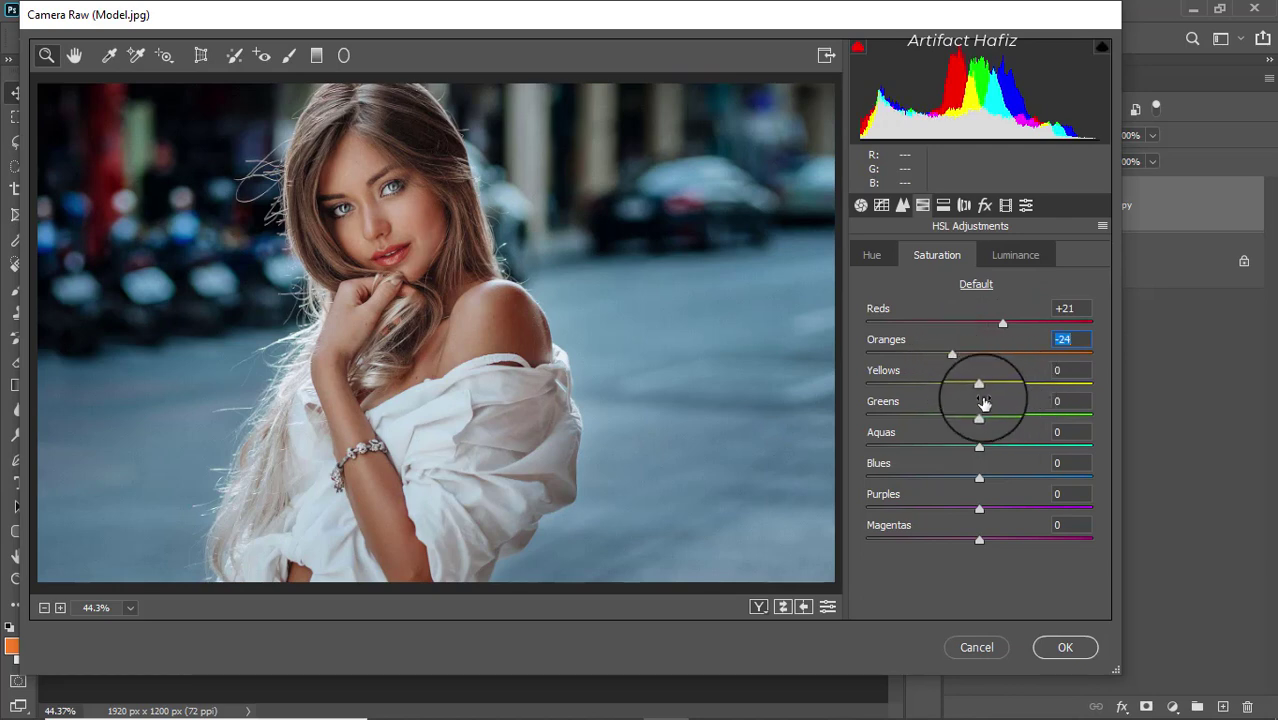
drag(979, 387, 1041, 446)
click(980, 448)
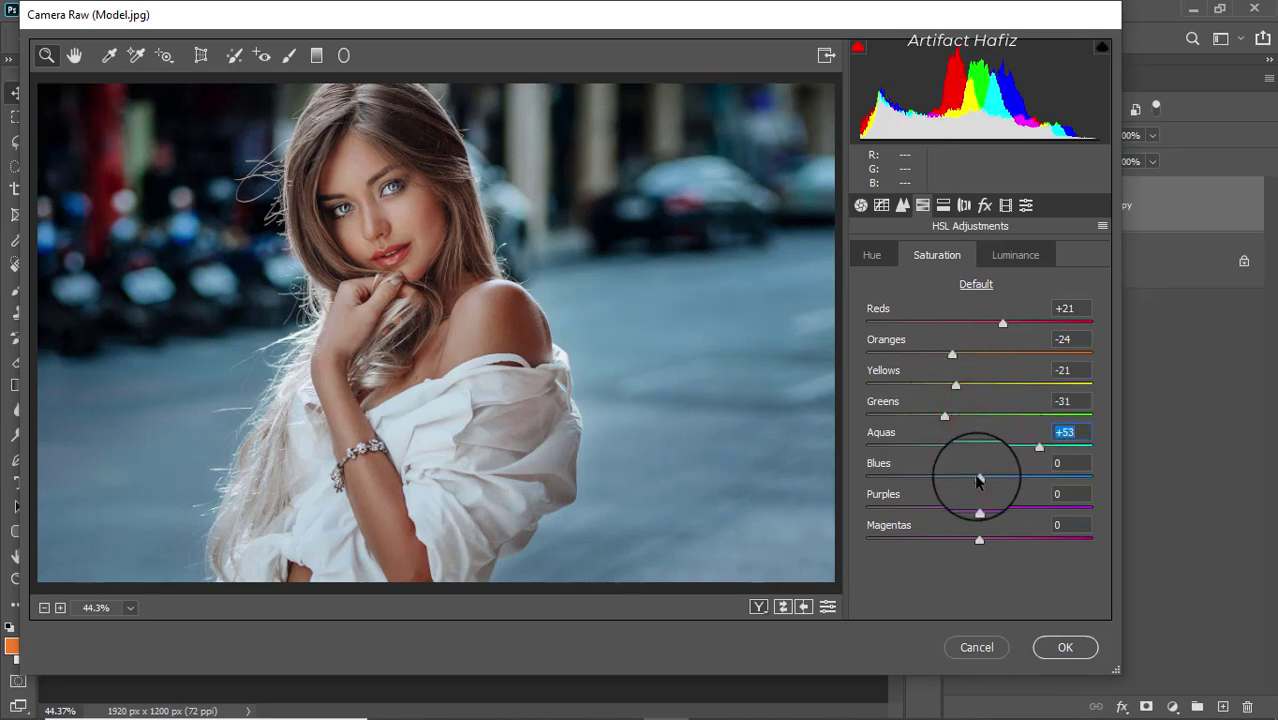
drag(977, 480, 1003, 481)
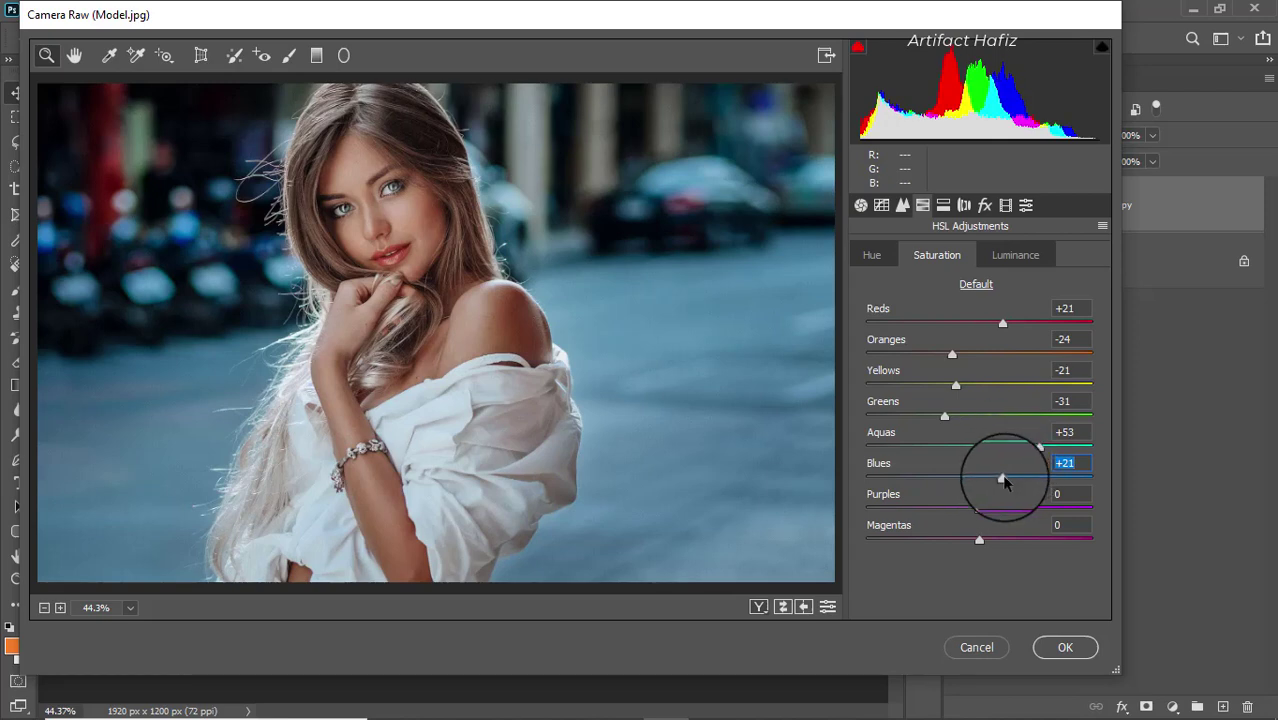
click(1003, 478)
Step: Set the HSL luminance to Reds +5, Oranges +13, Aquas -28 and Blues -37
click(1013, 255)
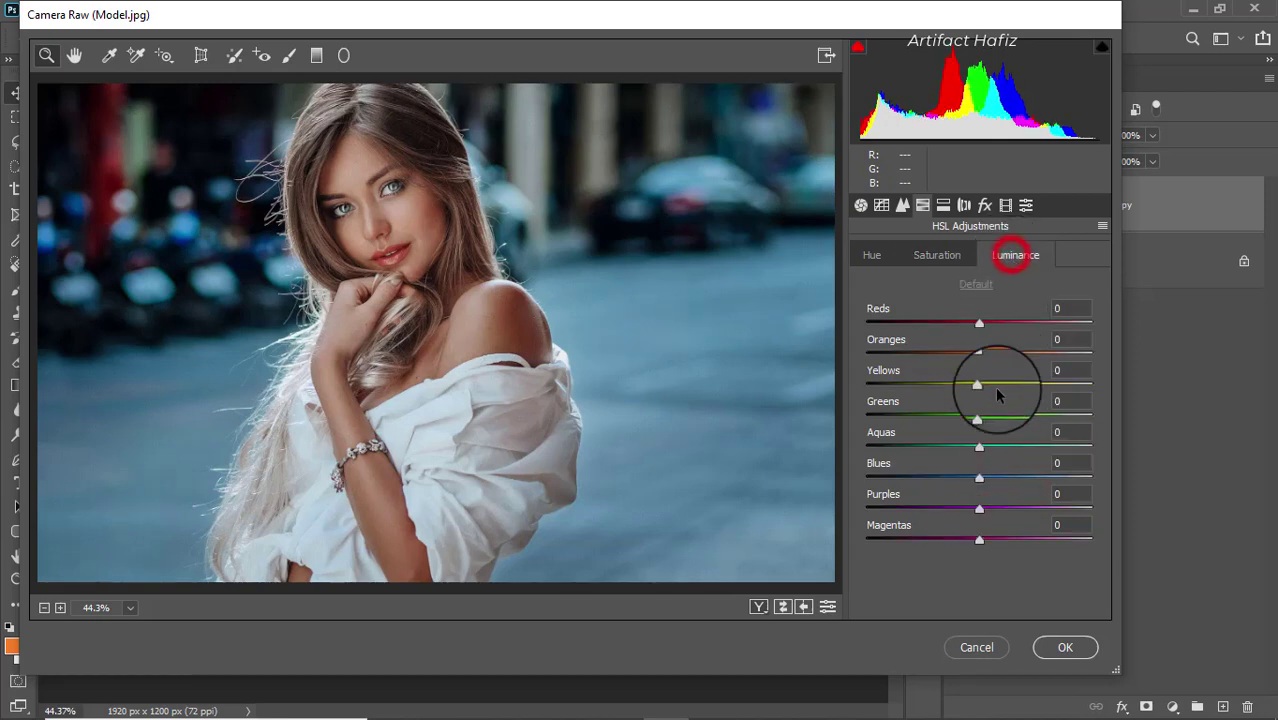
drag(979, 451, 938, 484)
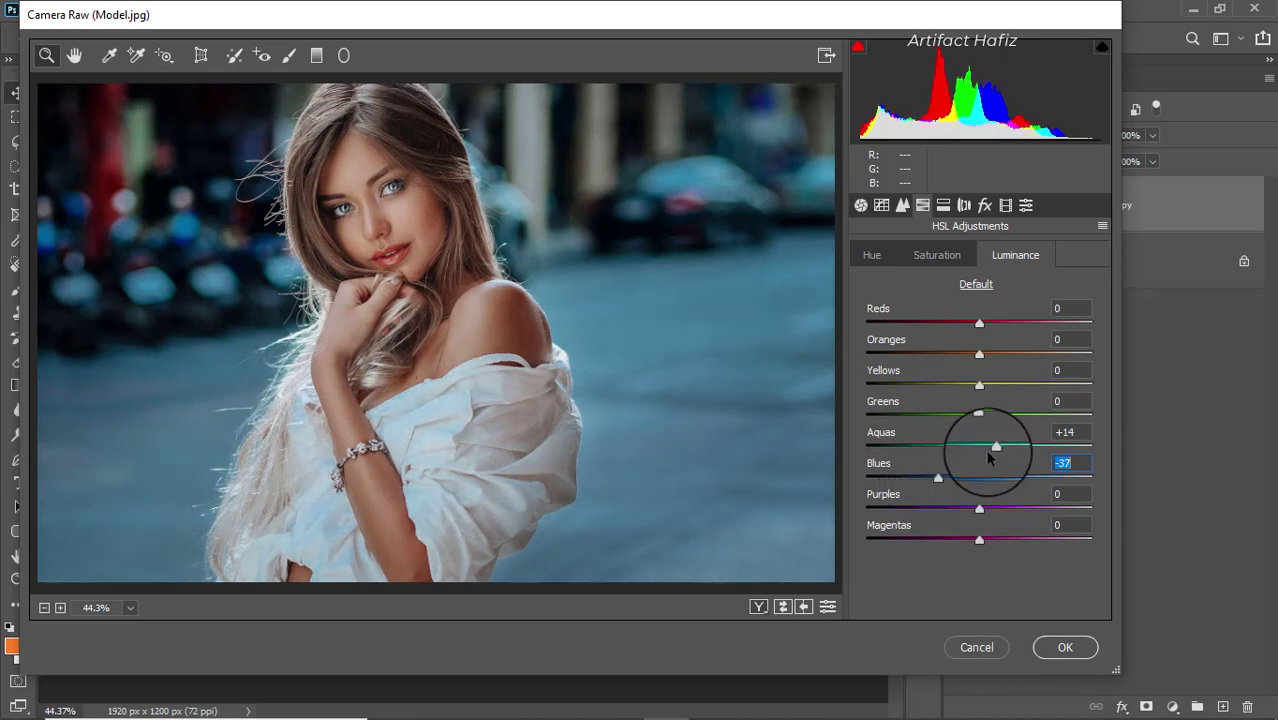
drag(996, 447, 952, 462)
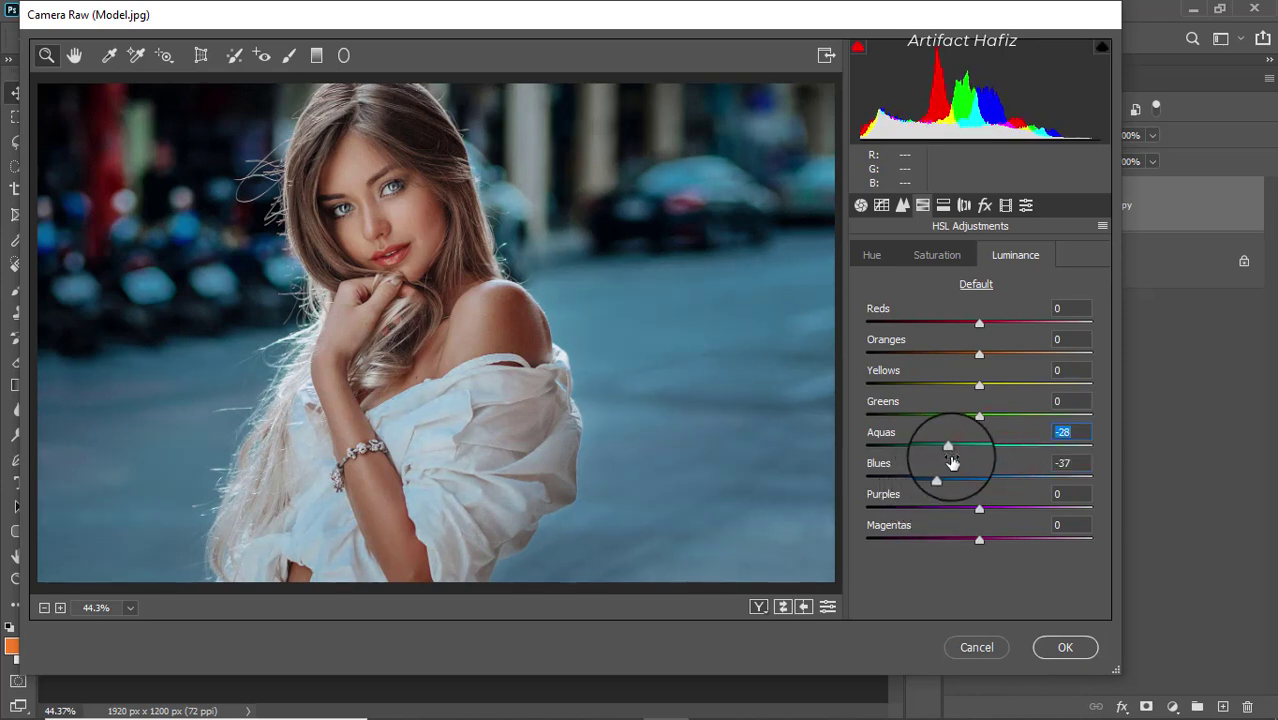
drag(979, 323, 994, 358)
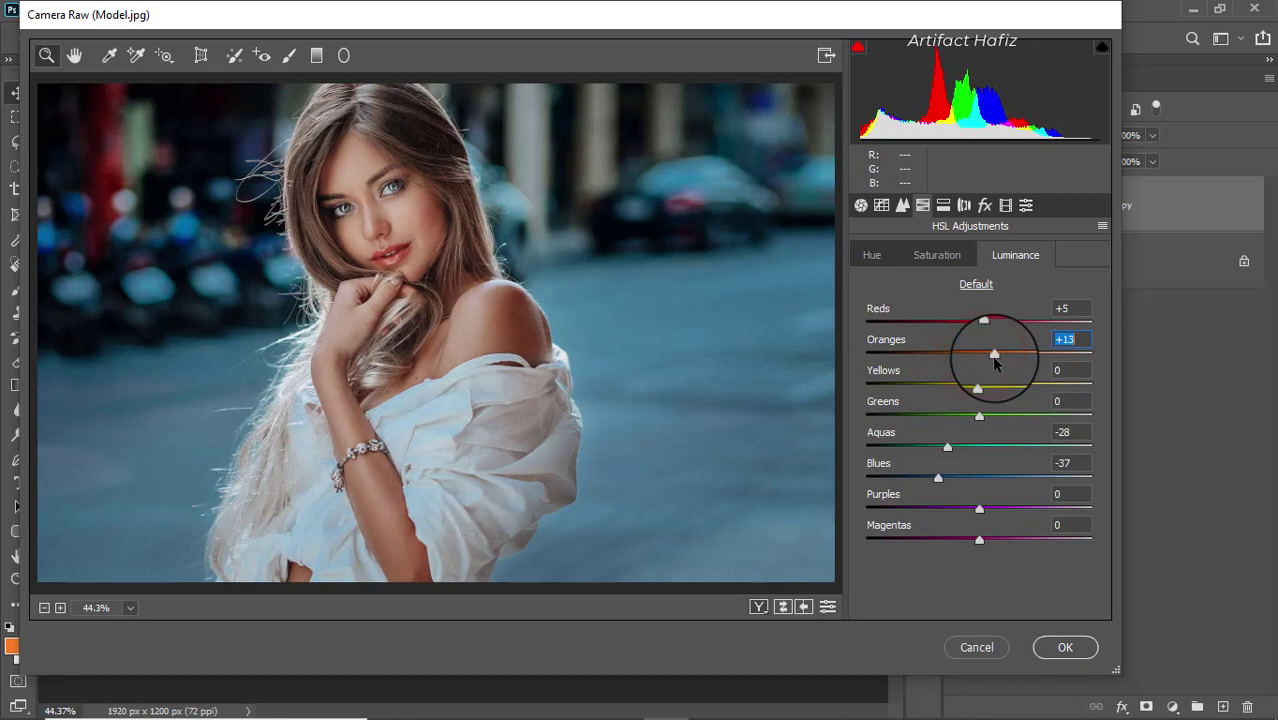
Step: Shift the HSL hue of Aquas to +25 and Blues to -15
click(866, 253)
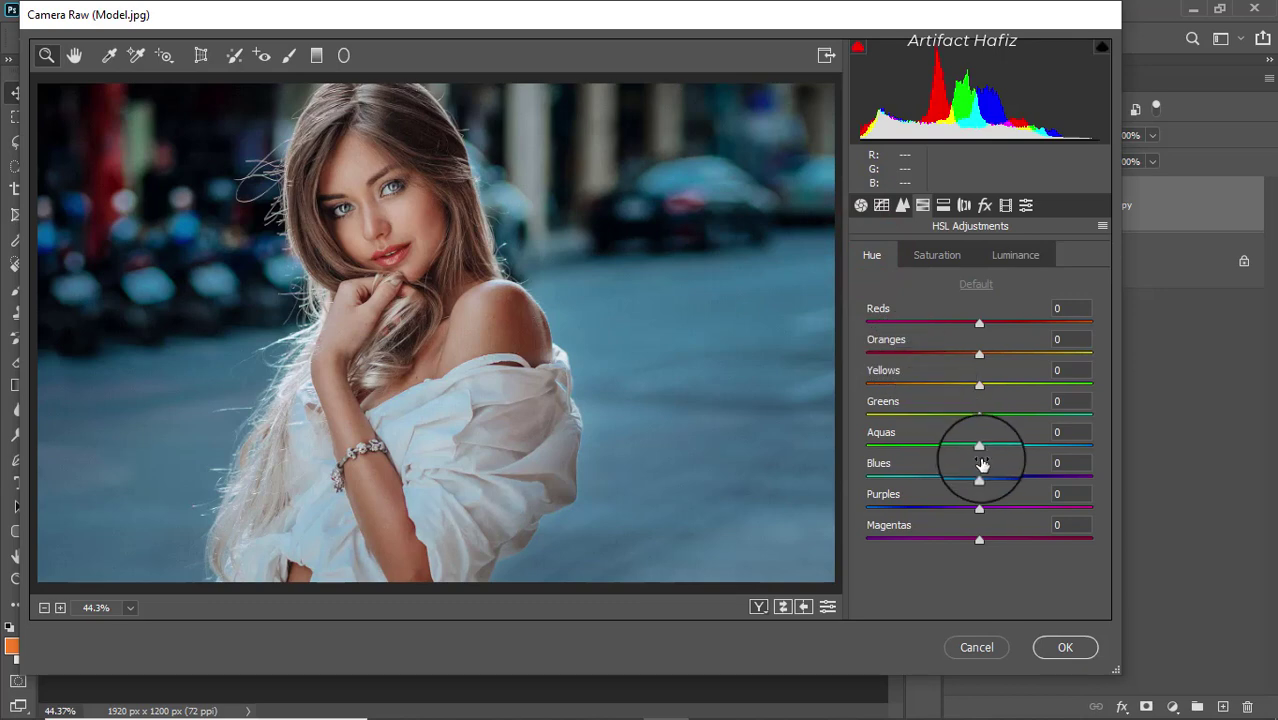
mouse_move(979, 447)
mouse_down()
mouse_move(1130, 445)
mouse_move(927, 460)
mouse_move(955, 442)
mouse_move(960, 464)
mouse_up()
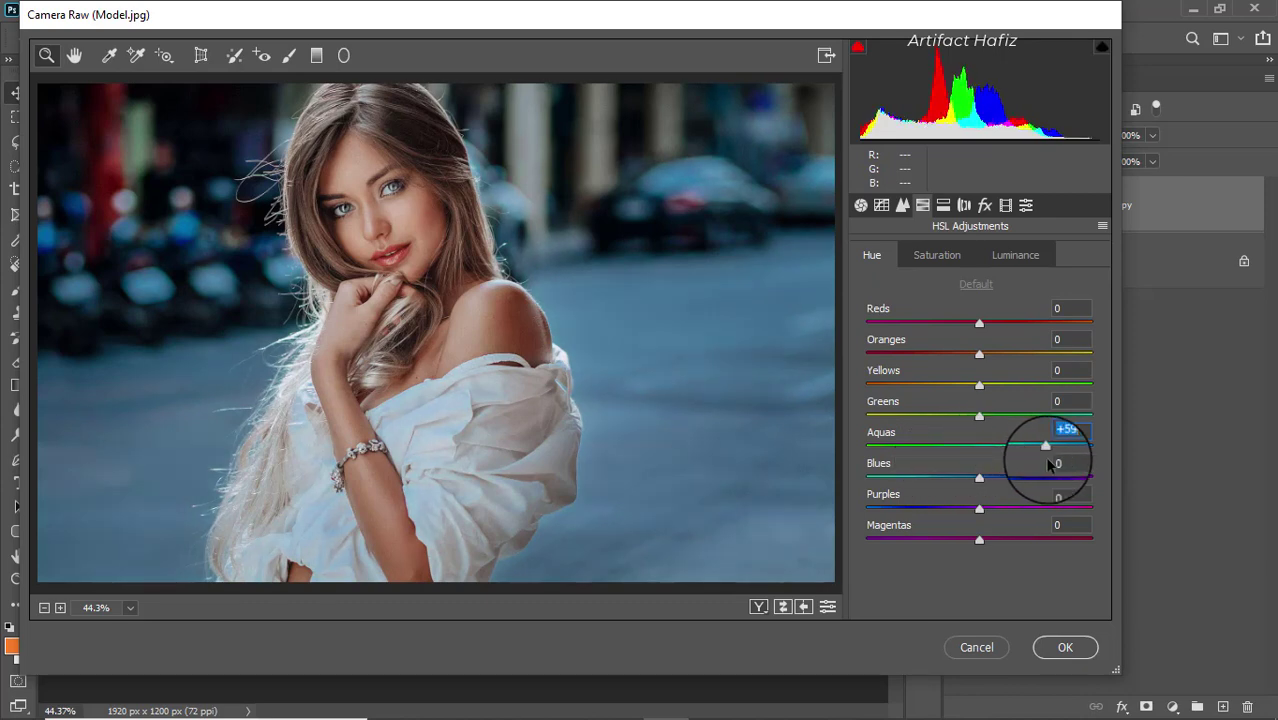
drag(1048, 464, 962, 481)
click(979, 479)
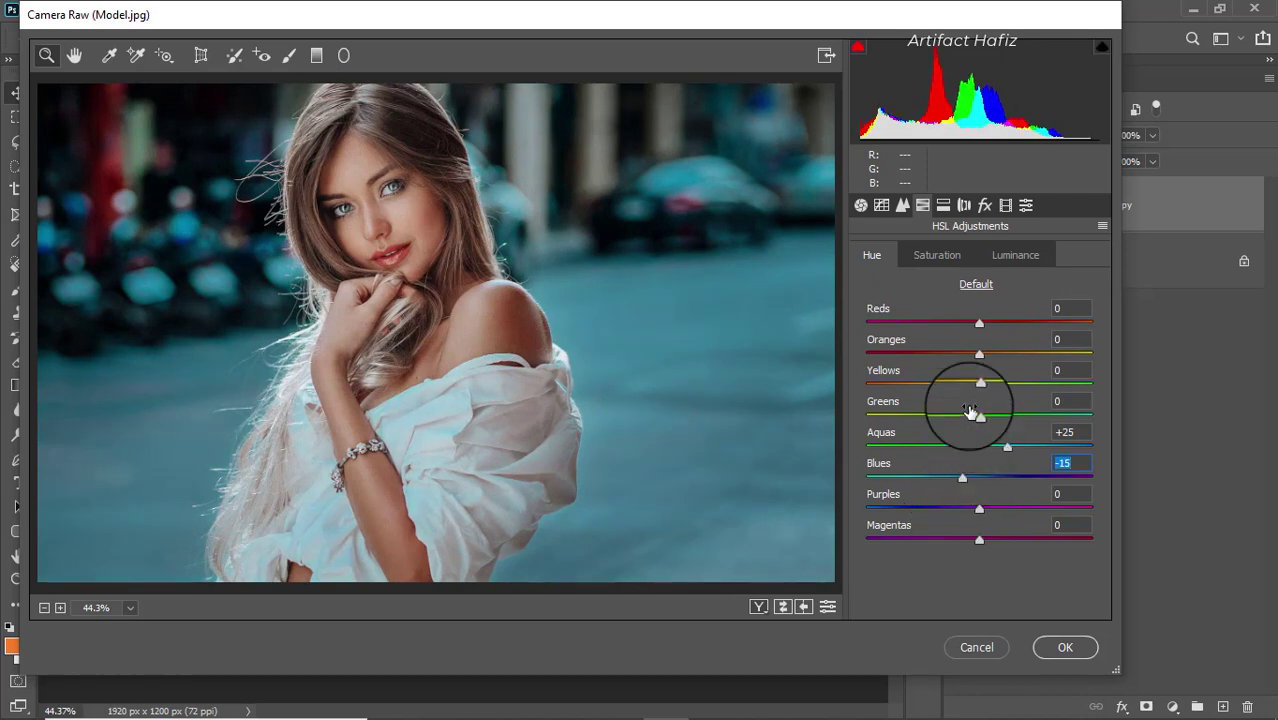
Step: Split tone the photo with shadows at hue 239, saturation 10 and highlights at hue 233, saturation 8
click(943, 205)
drag(867, 455, 1020, 478)
drag(867, 426, 888, 476)
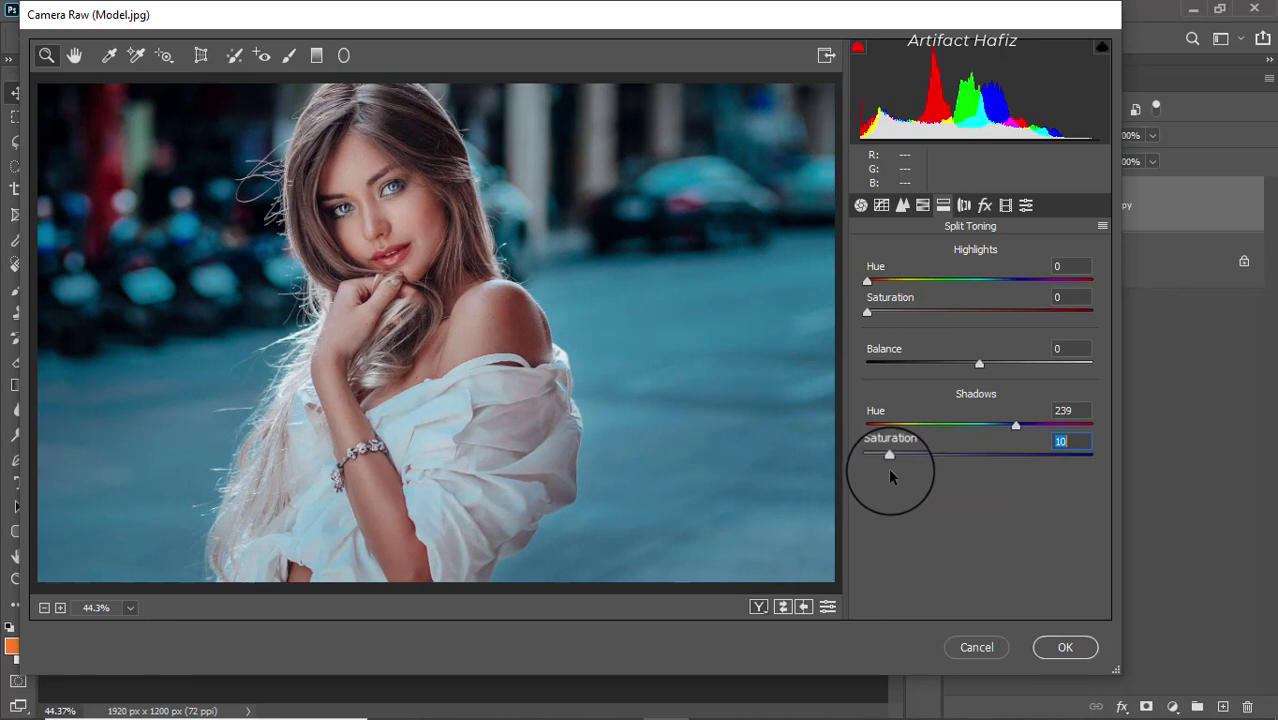
drag(867, 312, 979, 322)
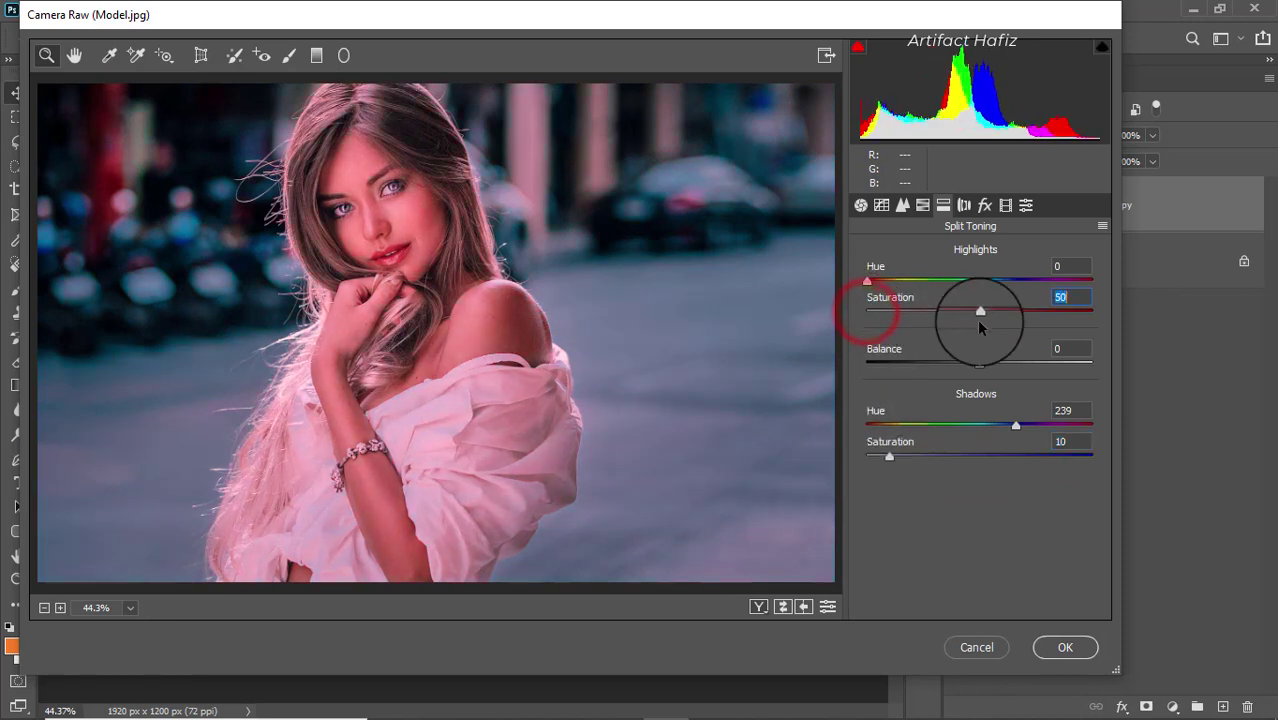
drag(867, 280, 884, 317)
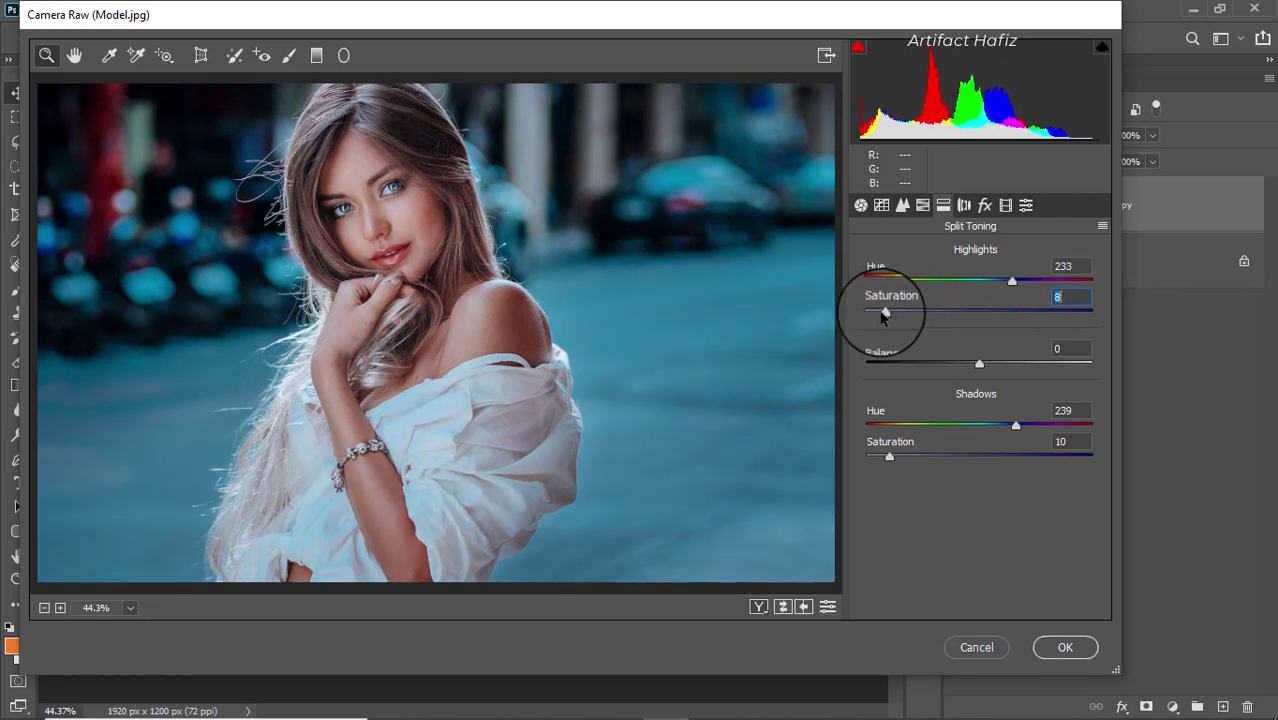
Step: Sharpen the photo with an Amount of 13
click(902, 206)
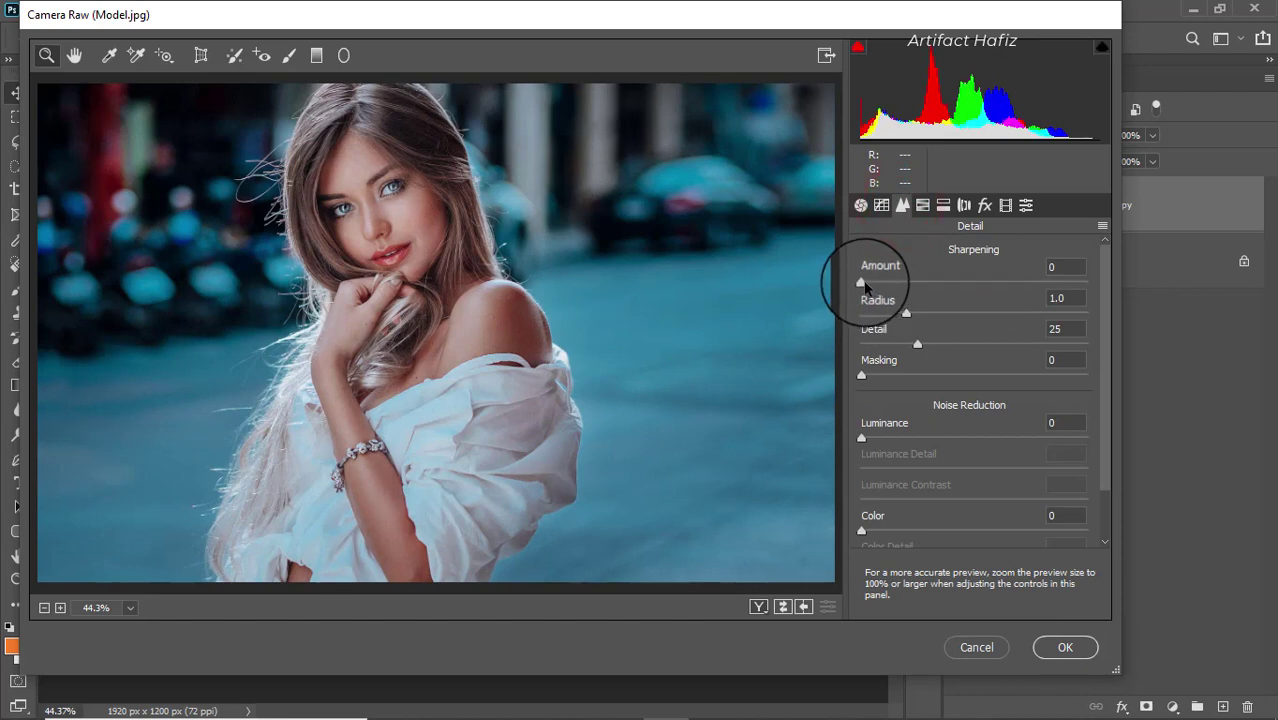
drag(865, 285, 881, 284)
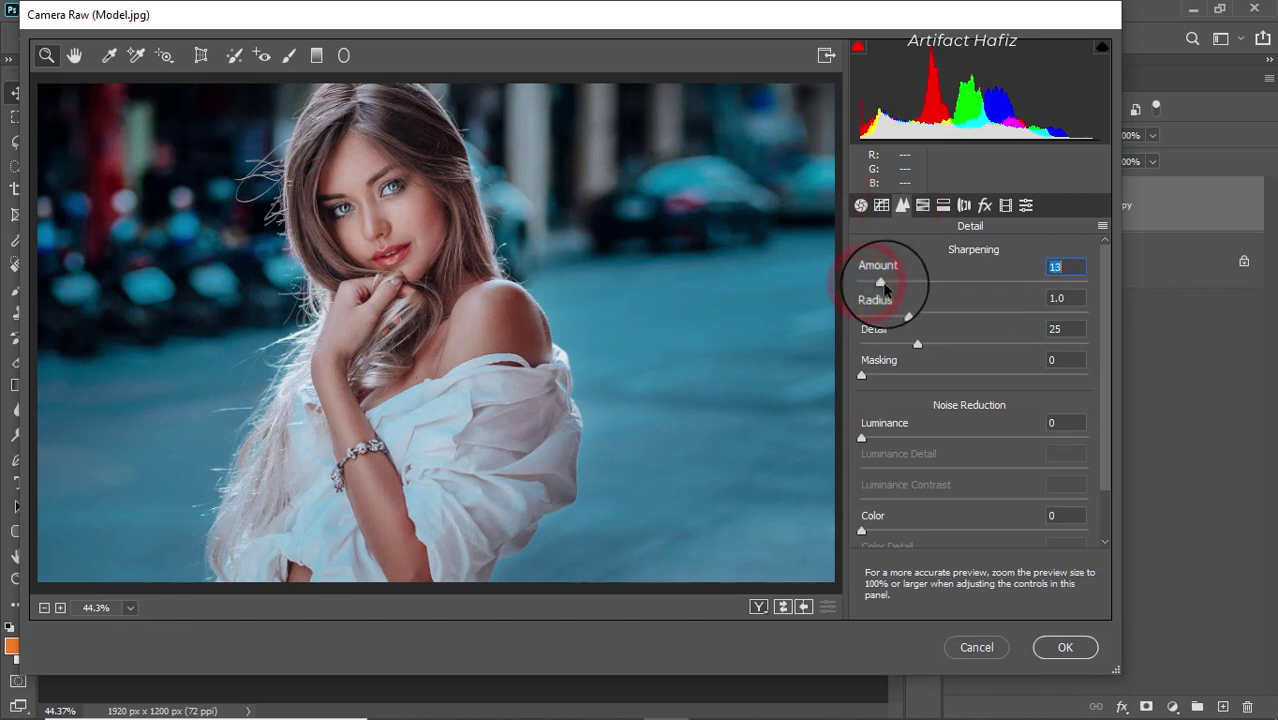
Step: Shape the RGB point curve with input 244 to output 255, 162 to 173, 60 to 61, and the black point at output 11
click(881, 206)
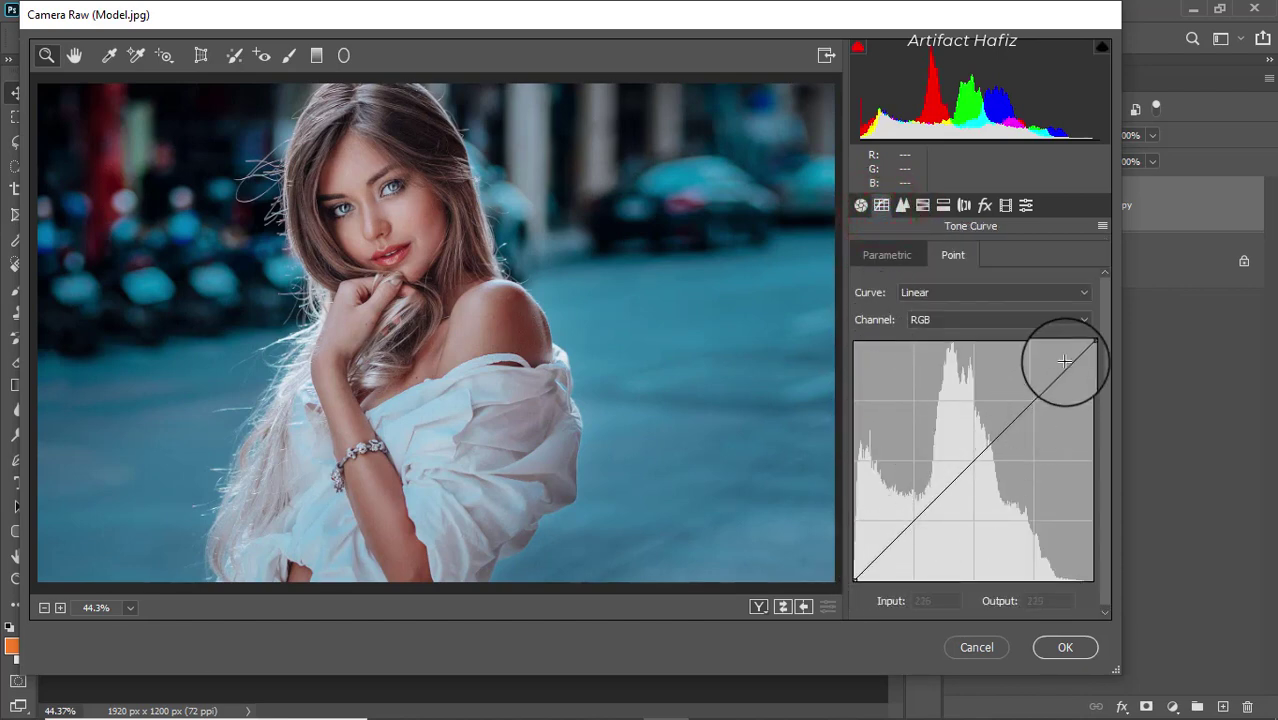
mouse_move(1094, 347)
mouse_down()
mouse_move(1069, 347)
mouse_move(1082, 334)
mouse_up()
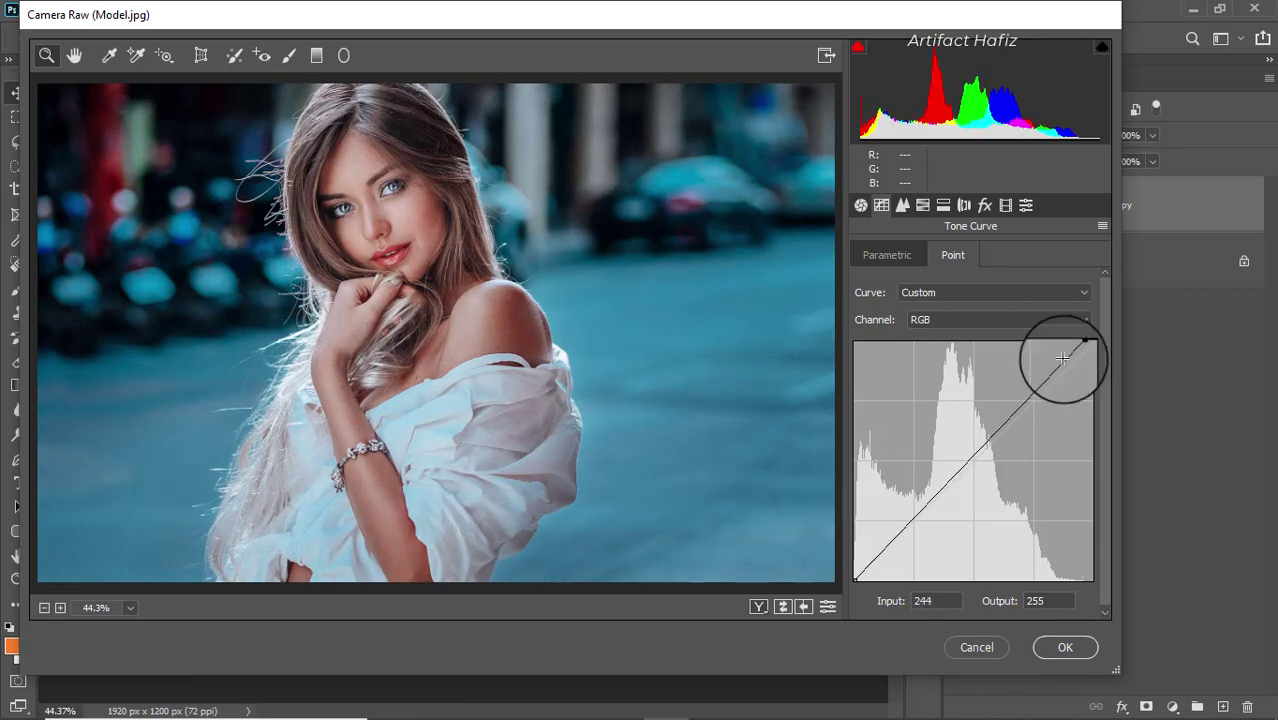
drag(855, 578, 845, 562)
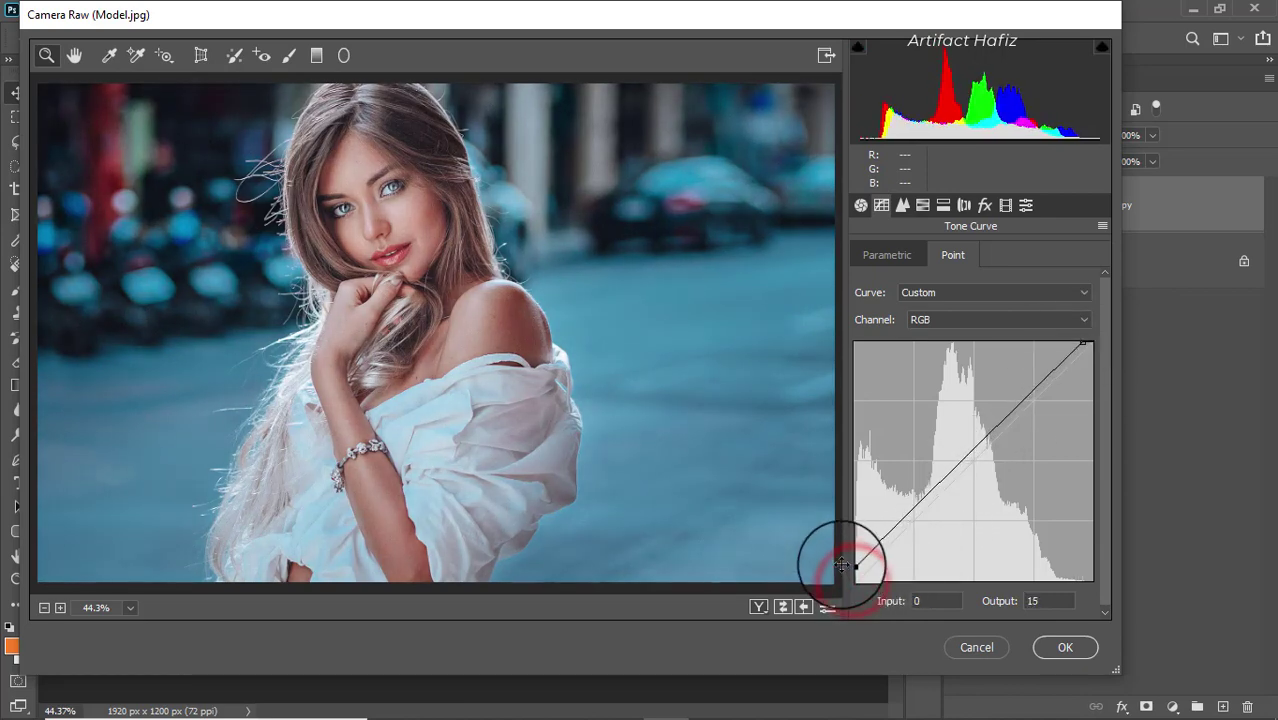
click(905, 517)
drag(905, 517, 910, 523)
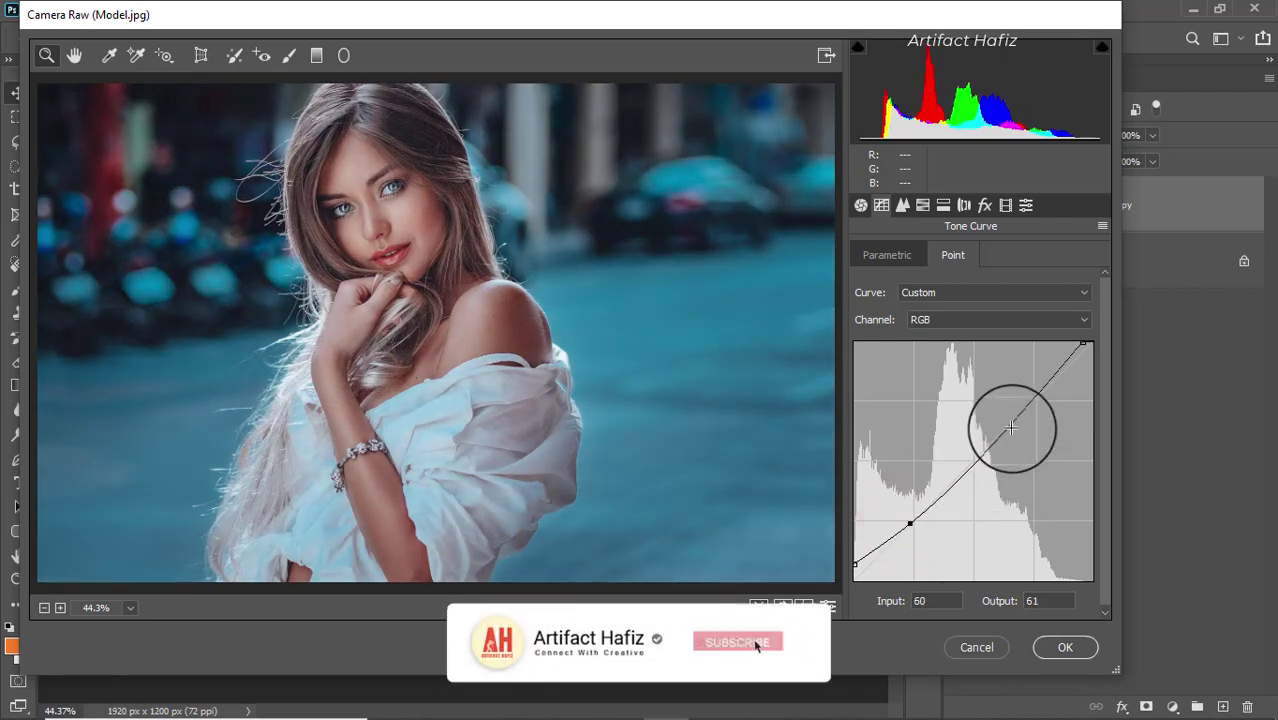
drag(1006, 424, 1005, 417)
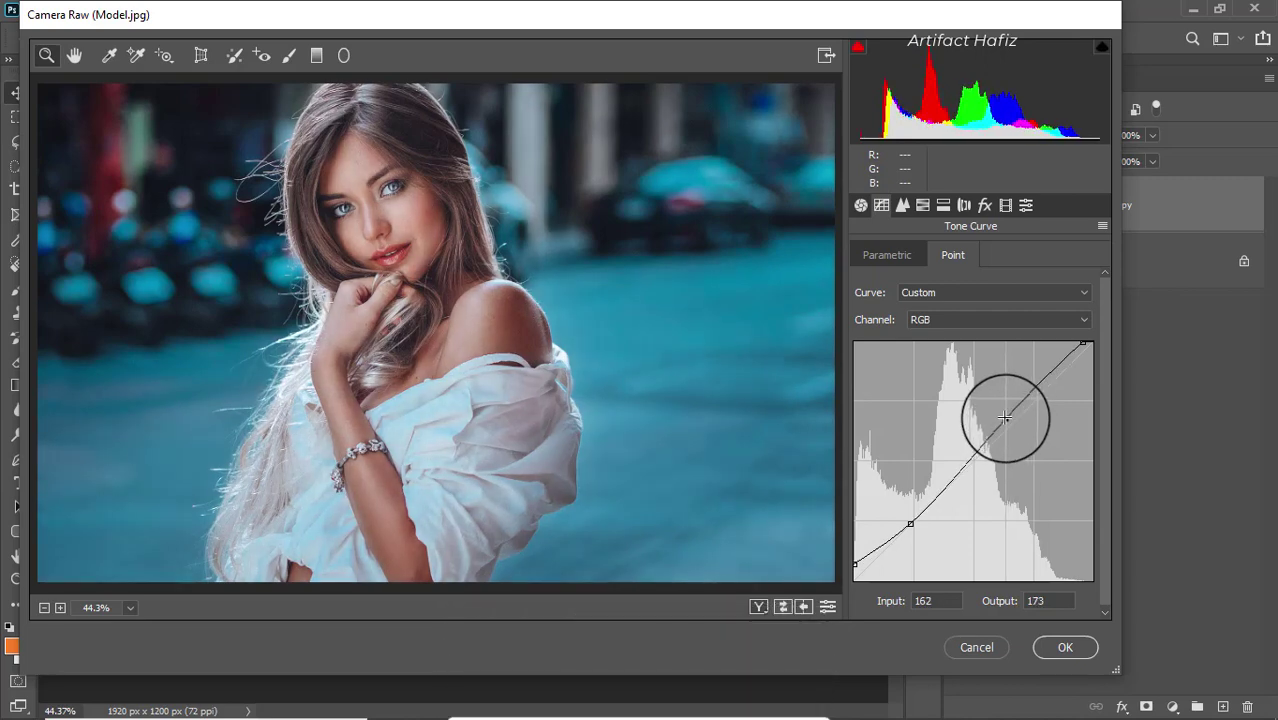
drag(856, 563, 828, 570)
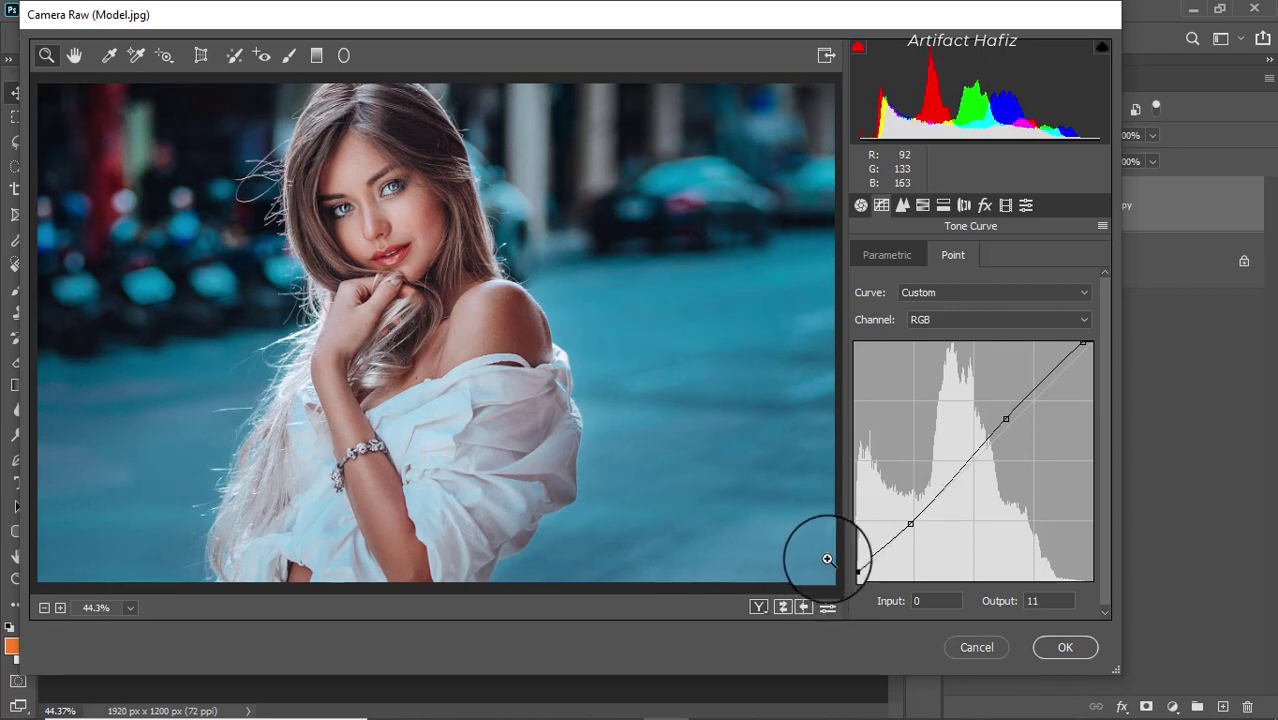
Step: Raise the black point of the Blue channel's tone curve to output 7
click(980, 319)
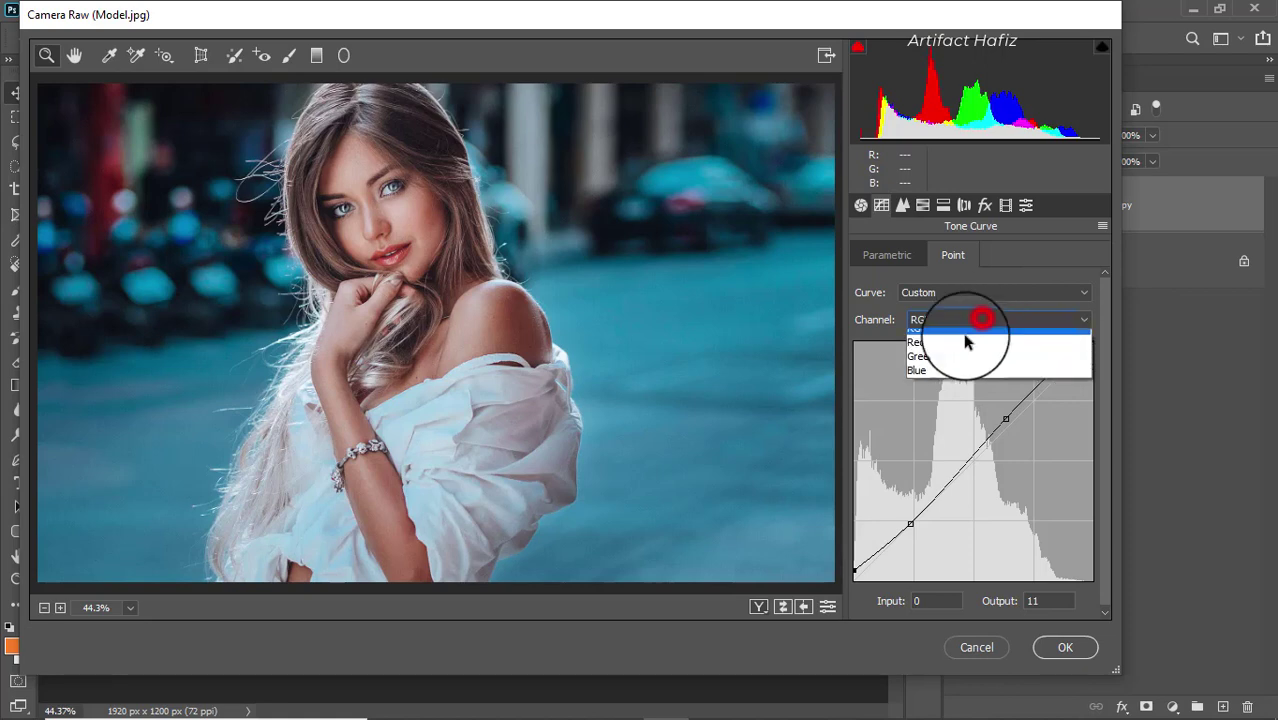
click(943, 380)
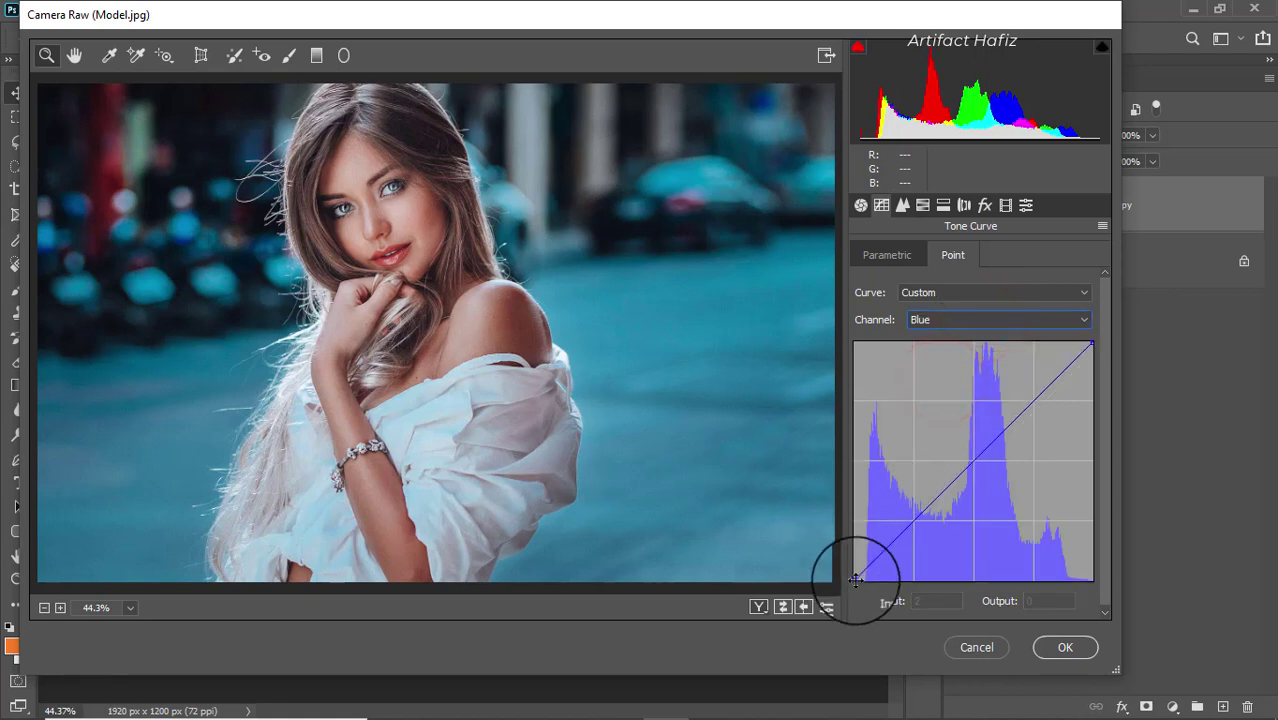
drag(855, 580, 832, 568)
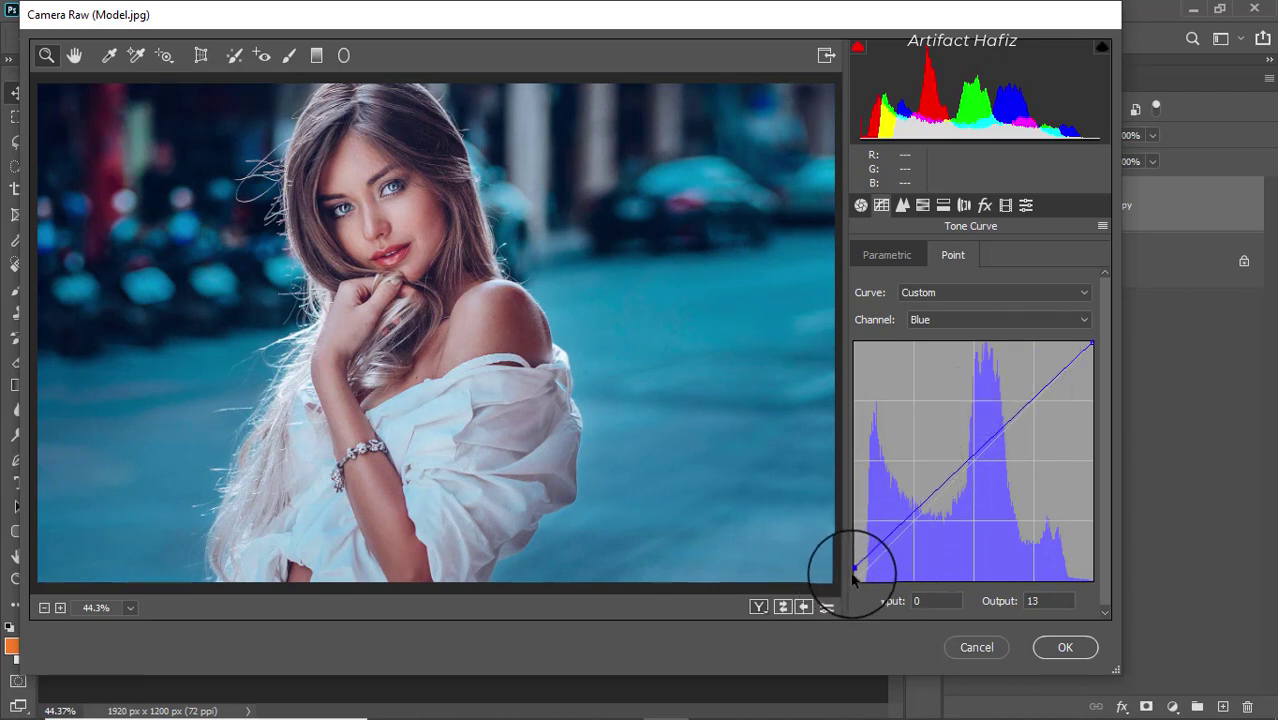
drag(854, 570, 850, 578)
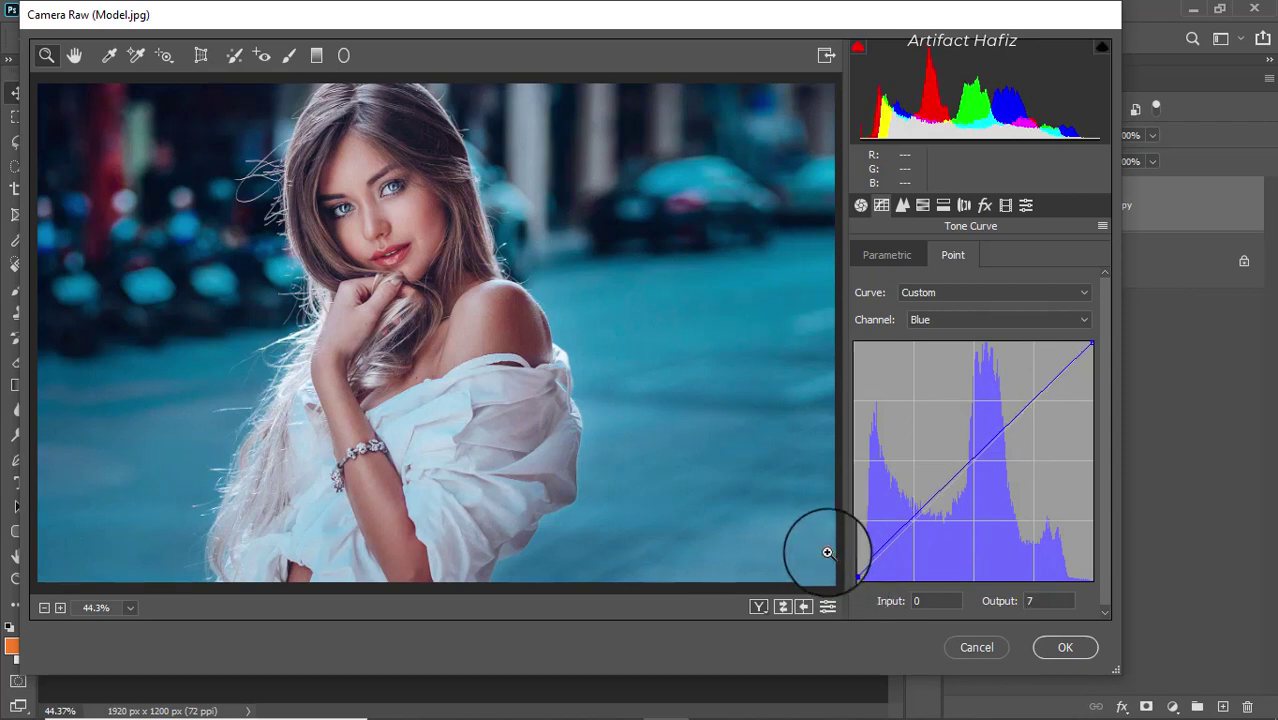
Step: Calibrate the primary hues to Red -2, Green -8 and Blue +5, and apply the Camera Raw filter
click(984, 205)
click(1006, 206)
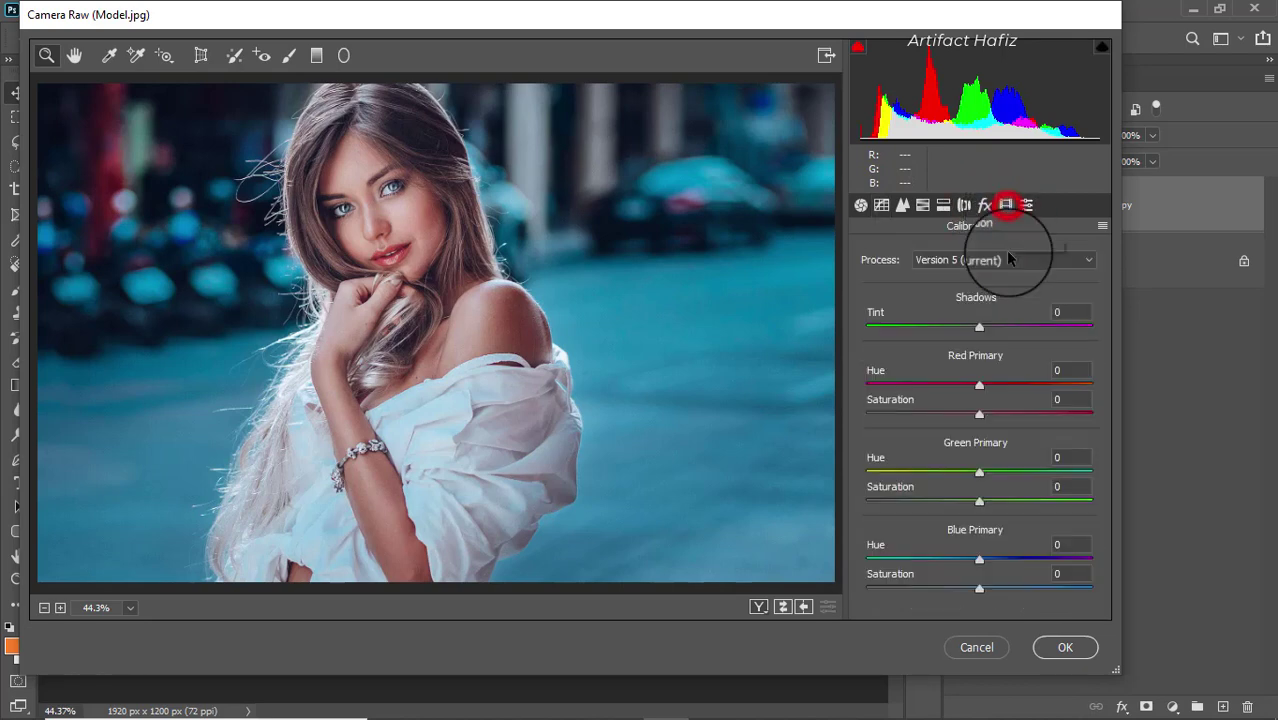
drag(962, 388, 978, 396)
drag(979, 471, 978, 502)
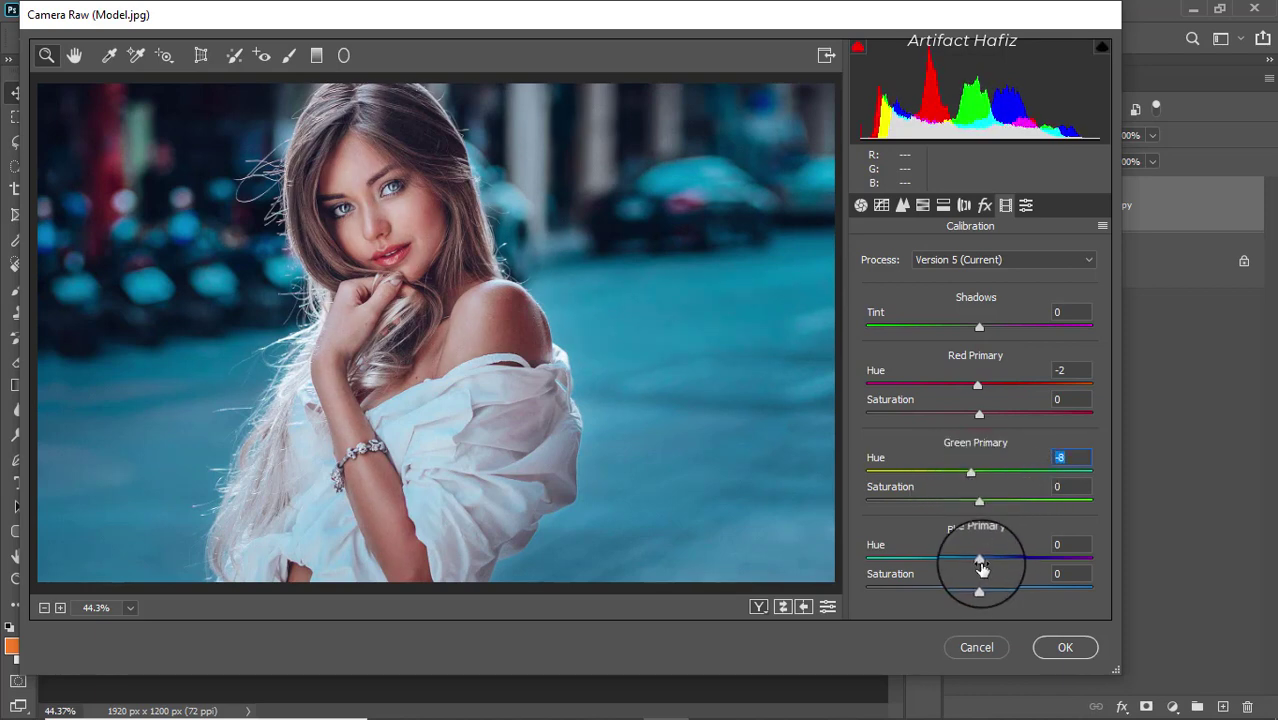
drag(979, 560, 986, 566)
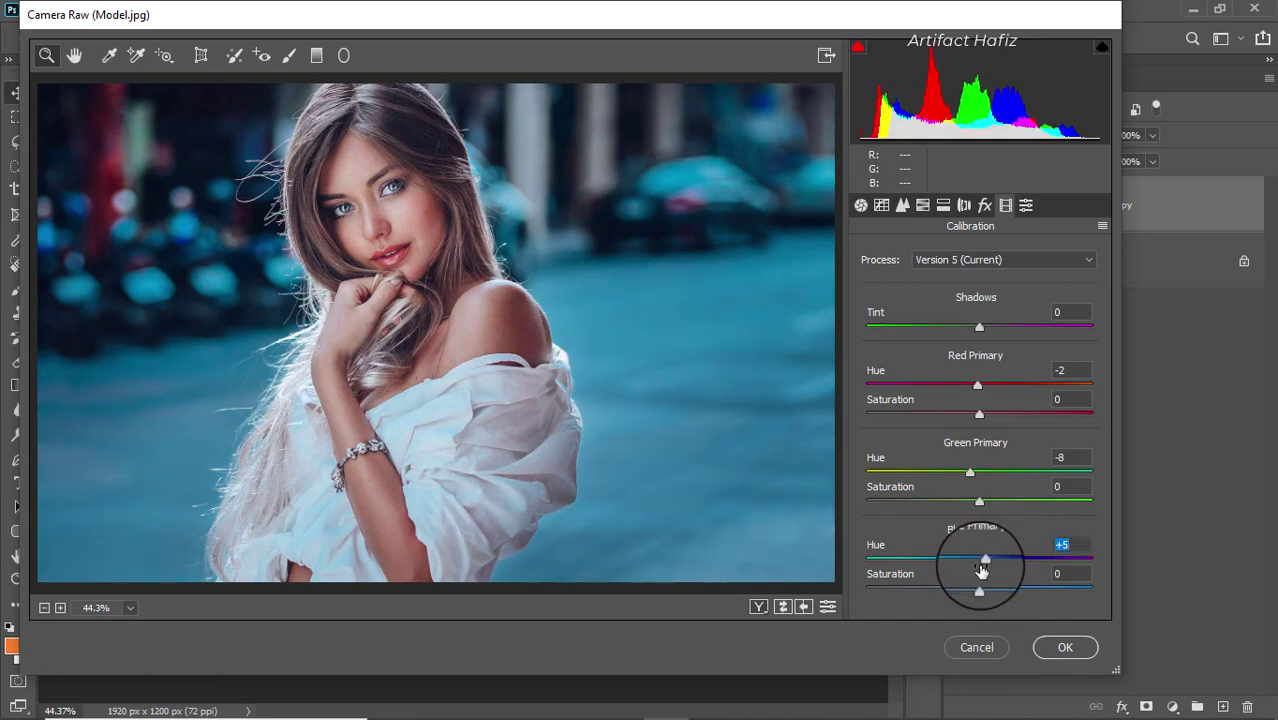
click(1066, 648)
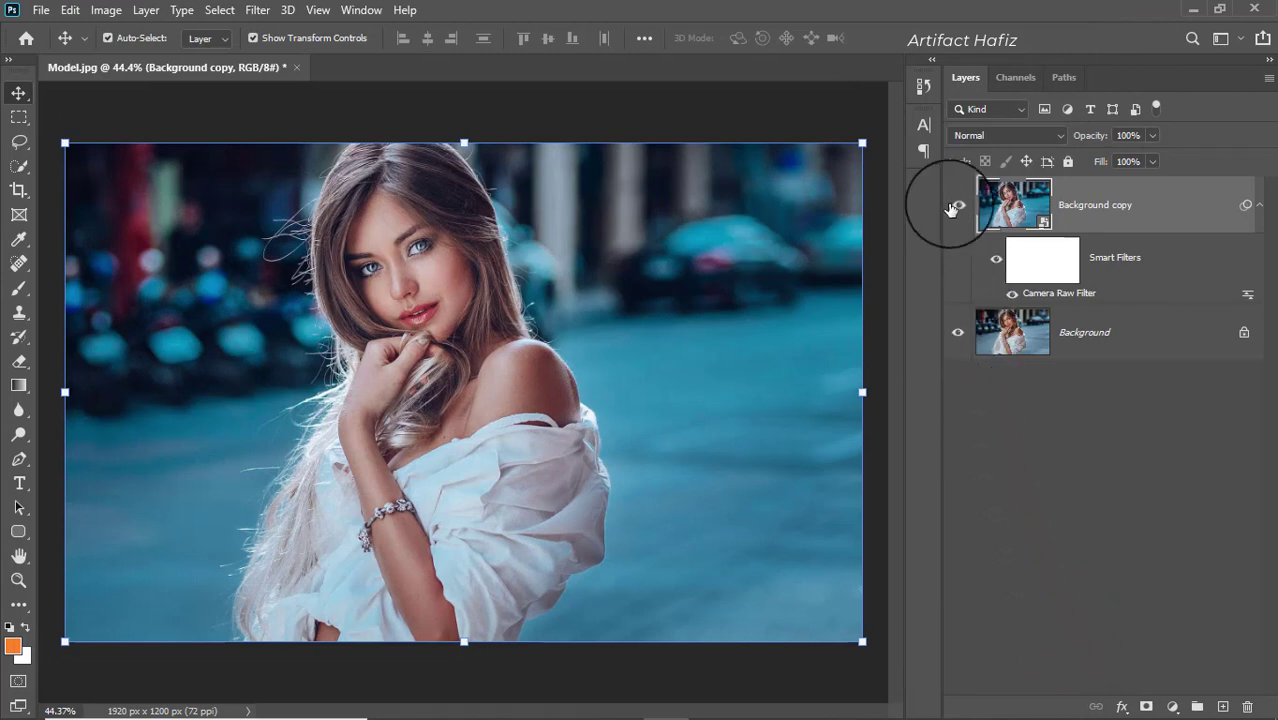
Step: Compare the photo before and after grading by toggling the visibility of the Background copy layer
click(955, 205)
click(957, 205)
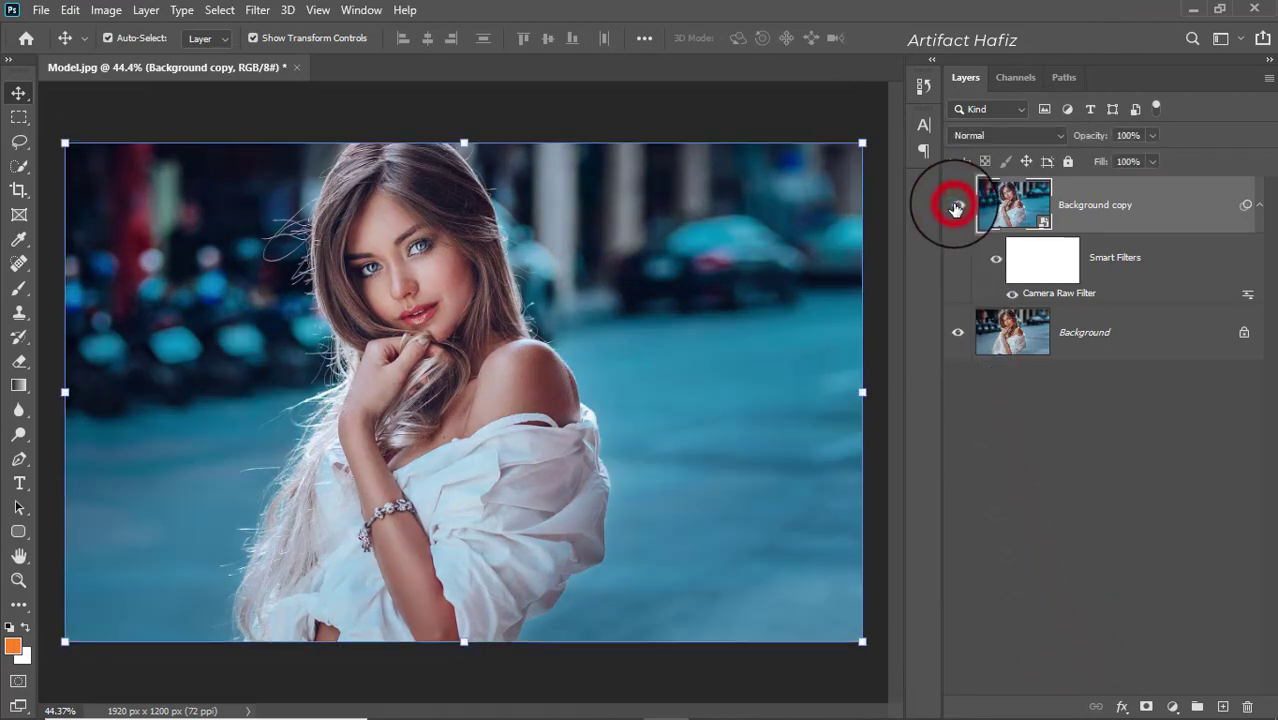
click(956, 206)
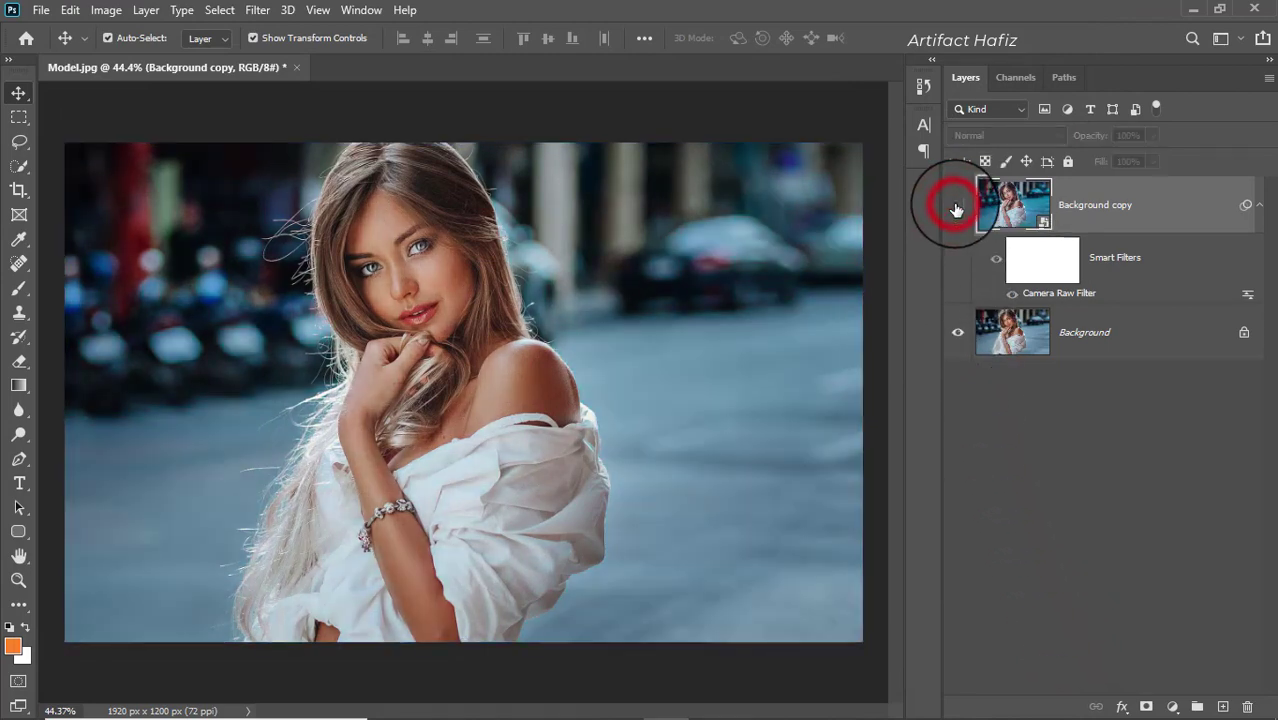
click(956, 207)
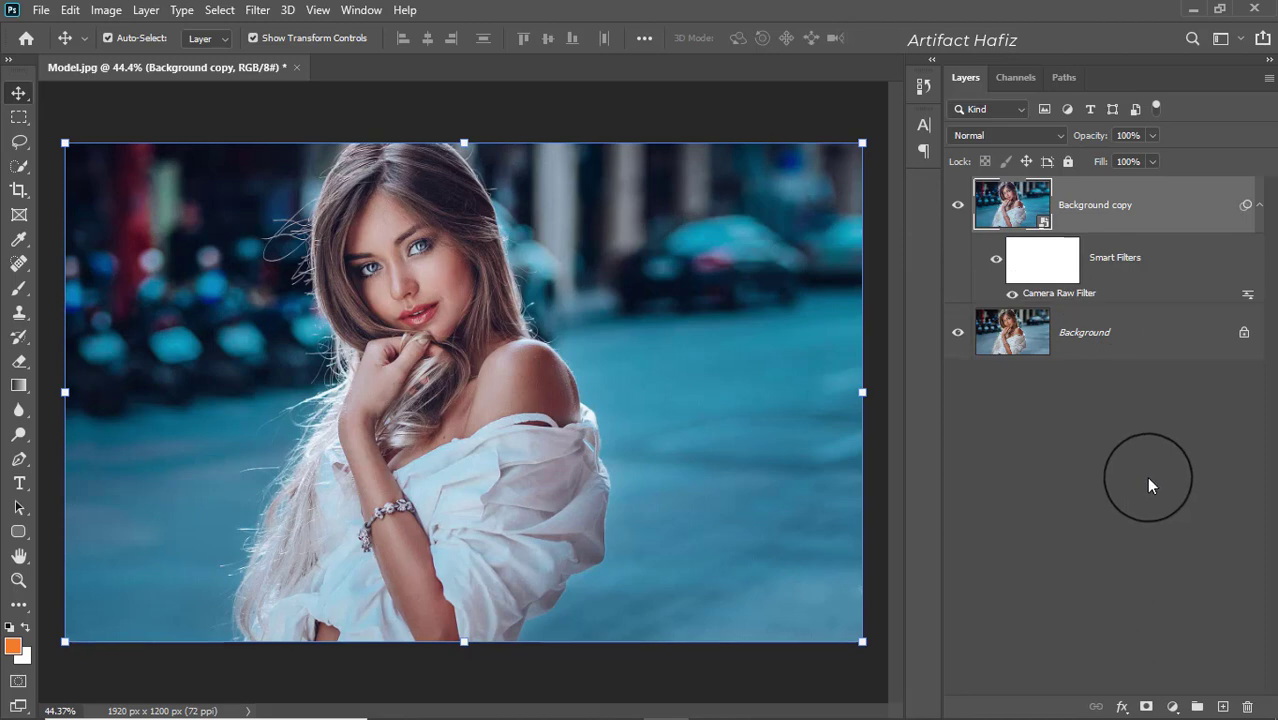
Step: Add a Color Lookup adjustment layer above the Background copy using the HorrorBlue.3DL 3DLUT file
click(1172, 706)
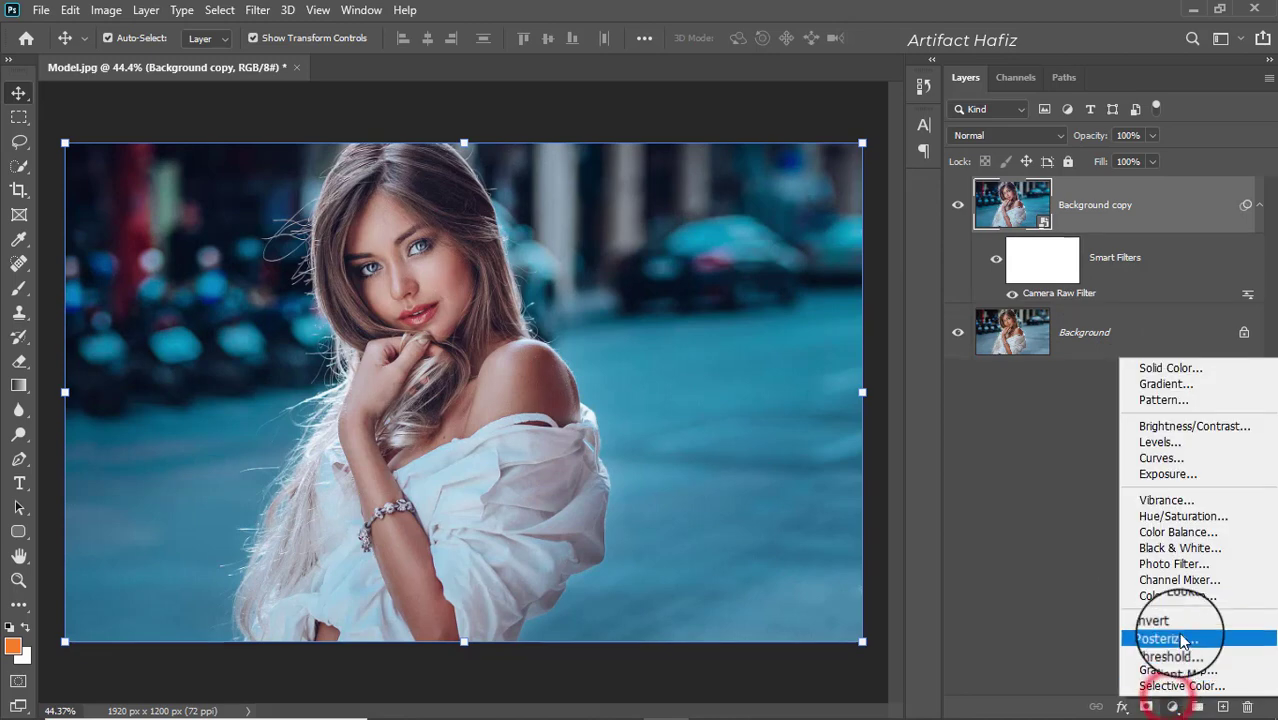
click(1180, 596)
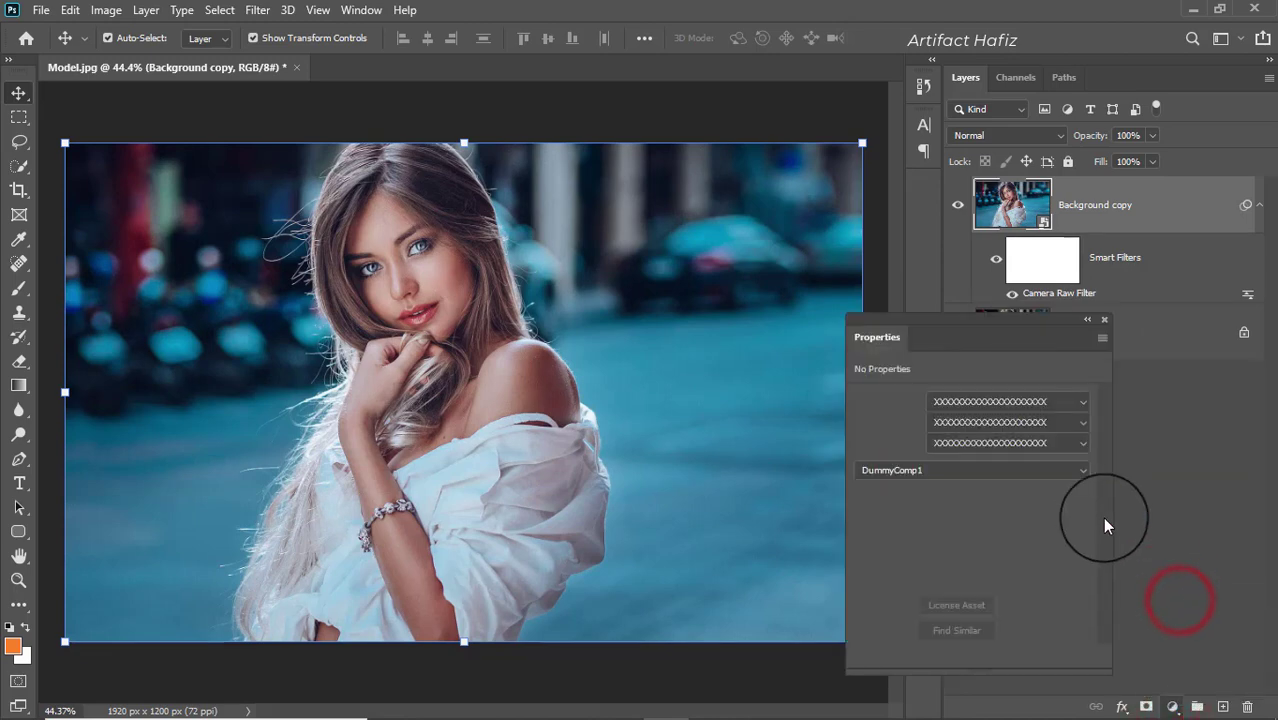
click(1001, 403)
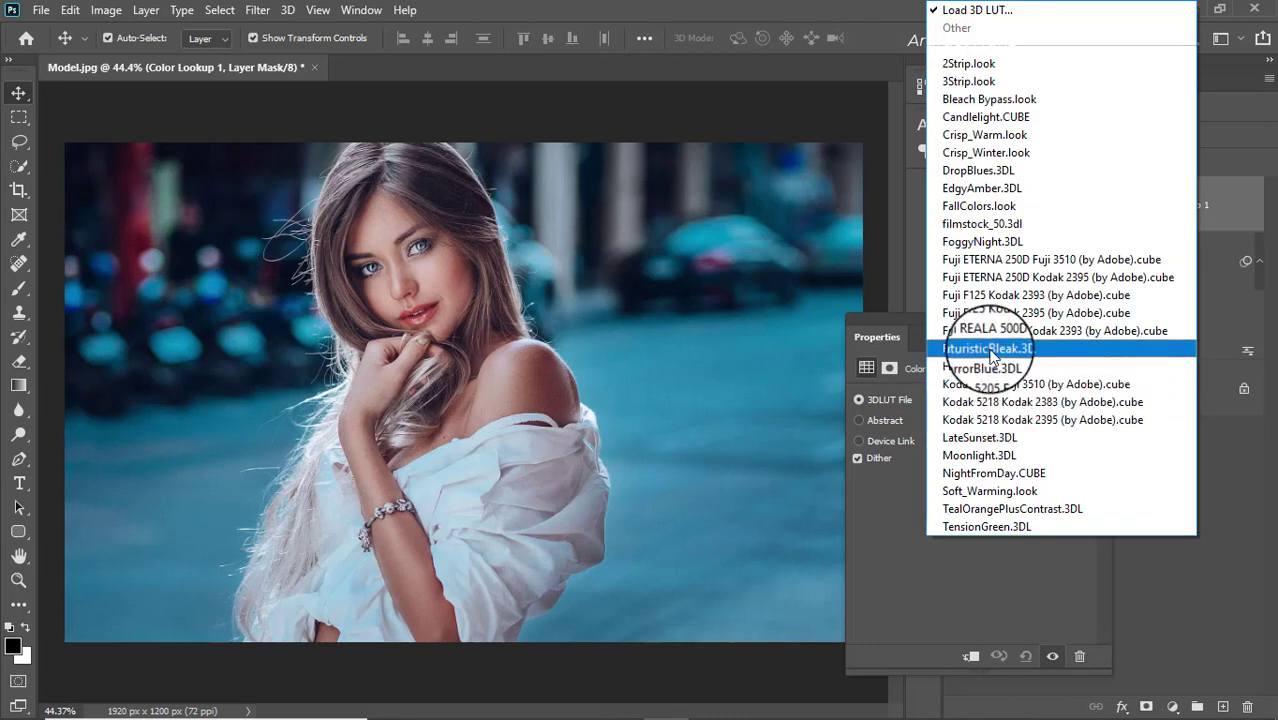
click(983, 369)
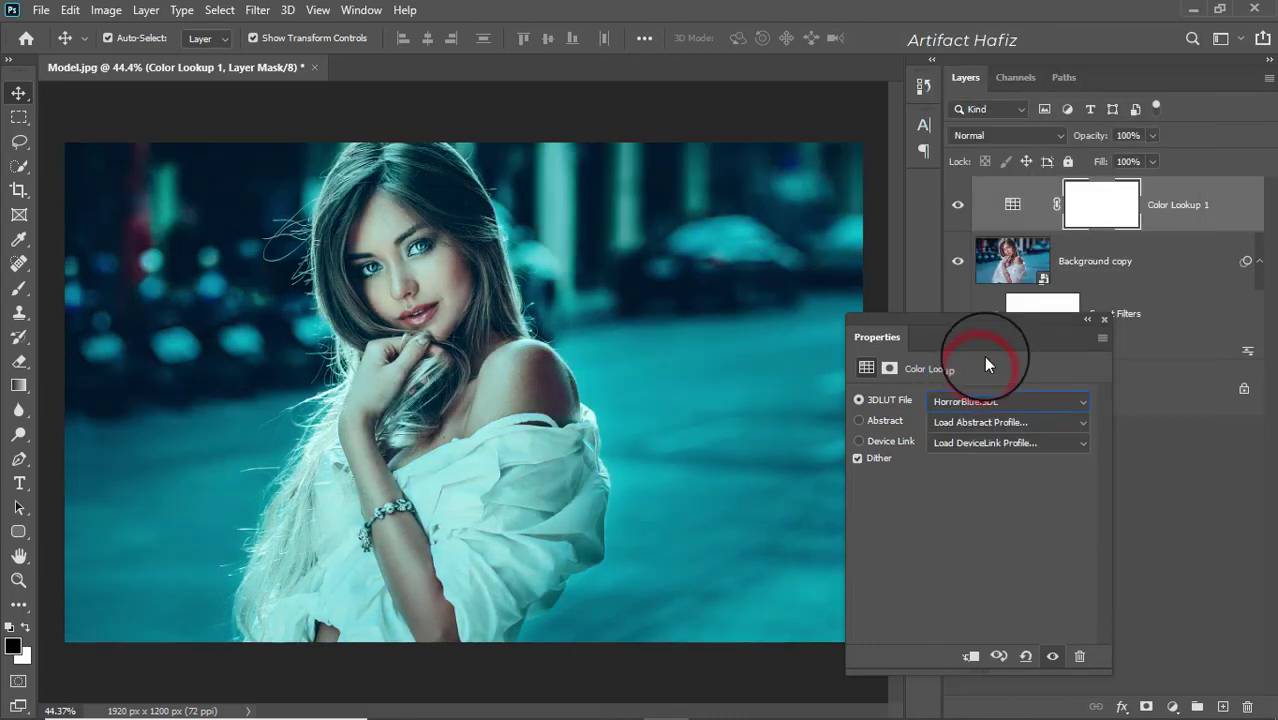
click(1104, 319)
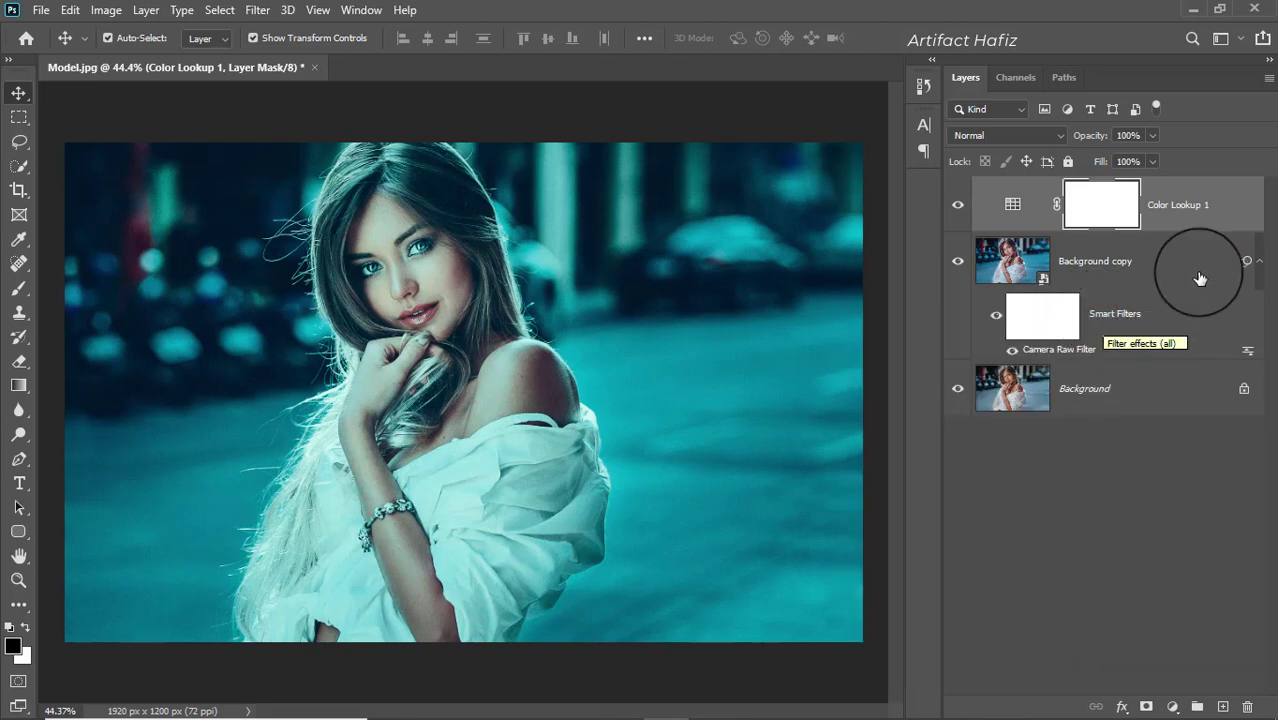
Step: Lower the Color Lookup 1 layer's opacity to 15%
click(1208, 200)
click(1152, 135)
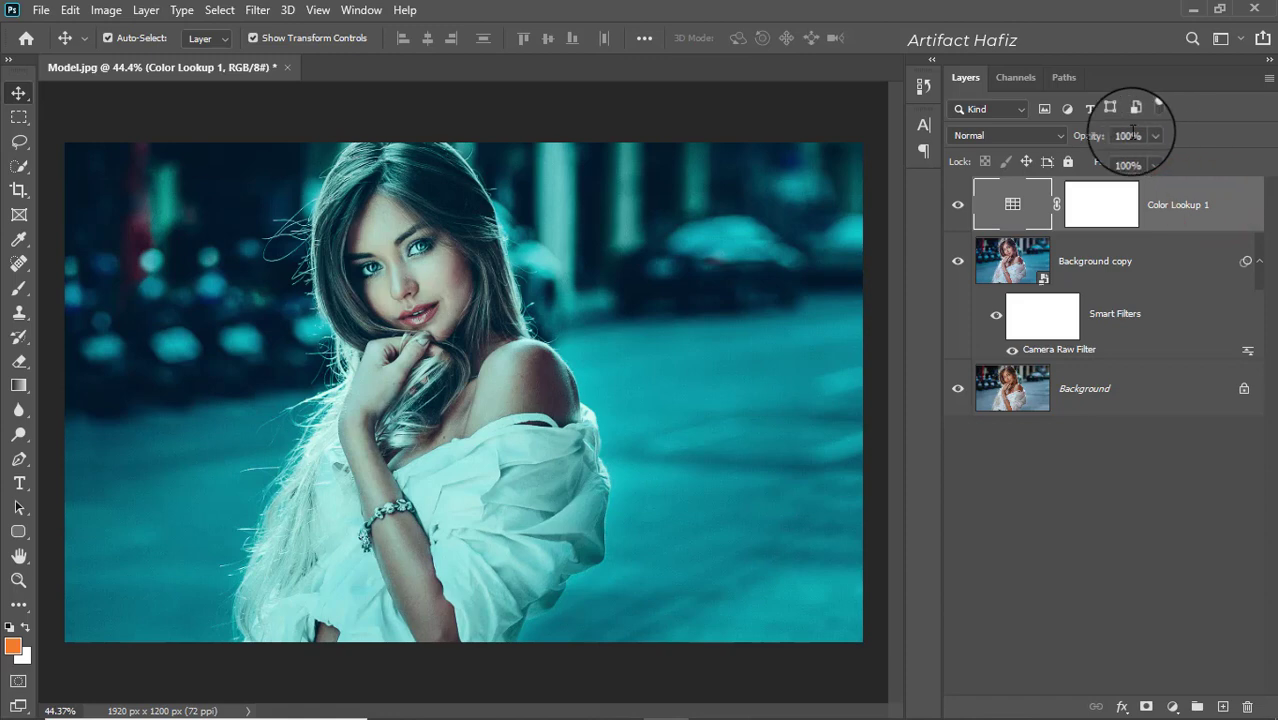
drag(1152, 158, 1088, 186)
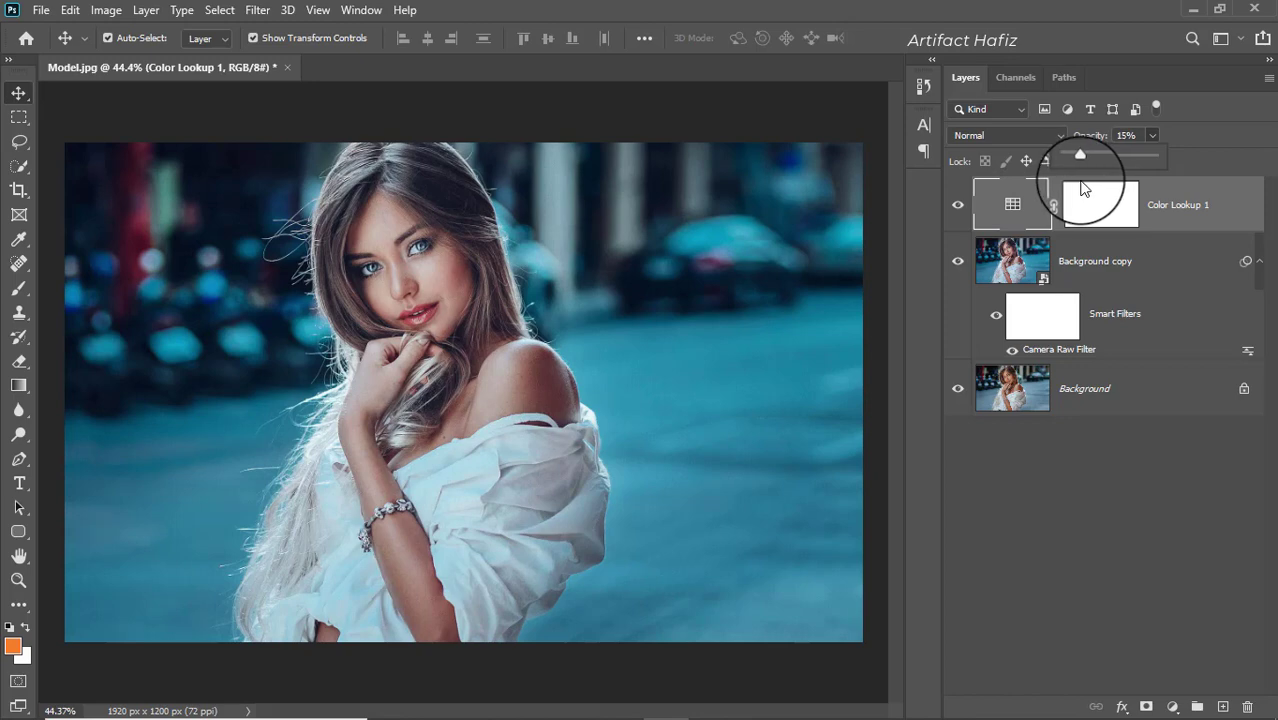
Step: Mask the Color Lookup 1 effect off the model's face, hand and shoulder by painting black with a soft 250 px brush
click(1093, 204)
key(d)
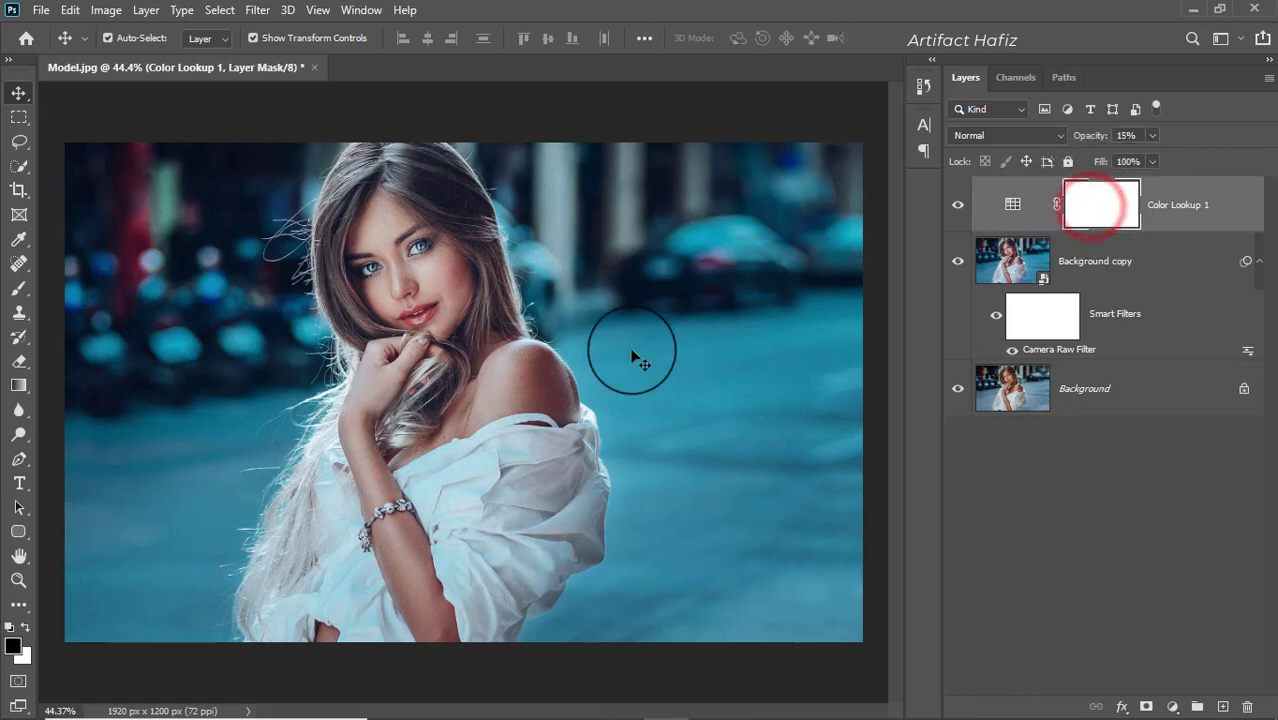
click(19, 288)
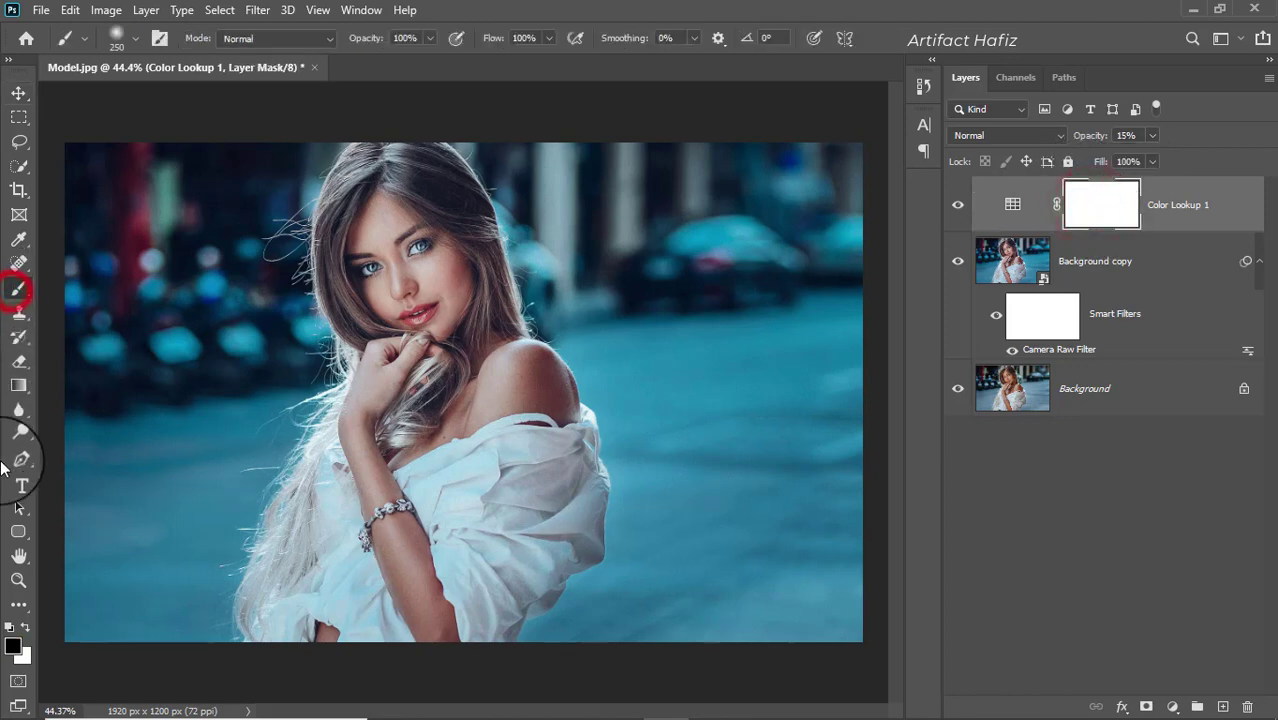
click(25, 628)
mouse_move(385, 238)
mouse_down()
mouse_move(406, 384)
mouse_move(401, 272)
mouse_move(381, 372)
mouse_move(429, 431)
mouse_move(499, 434)
mouse_move(470, 360)
mouse_move(400, 280)
mouse_move(423, 323)
mouse_up()
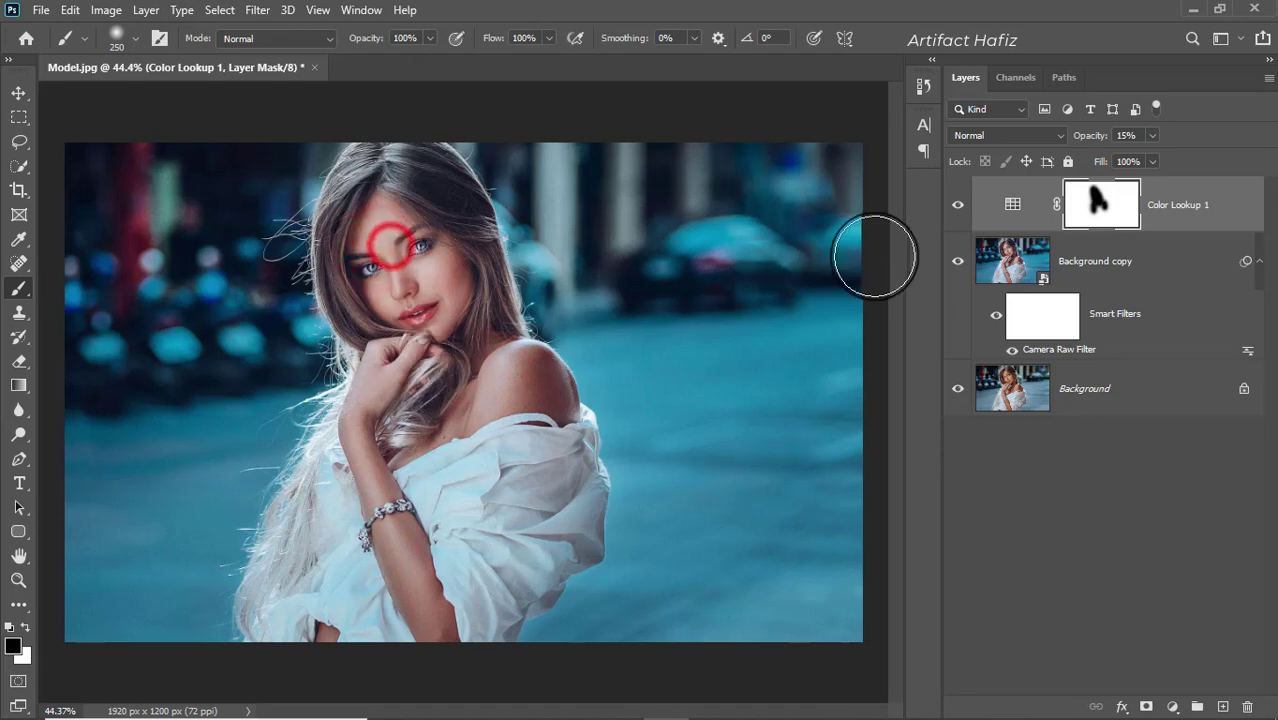
click(957, 205)
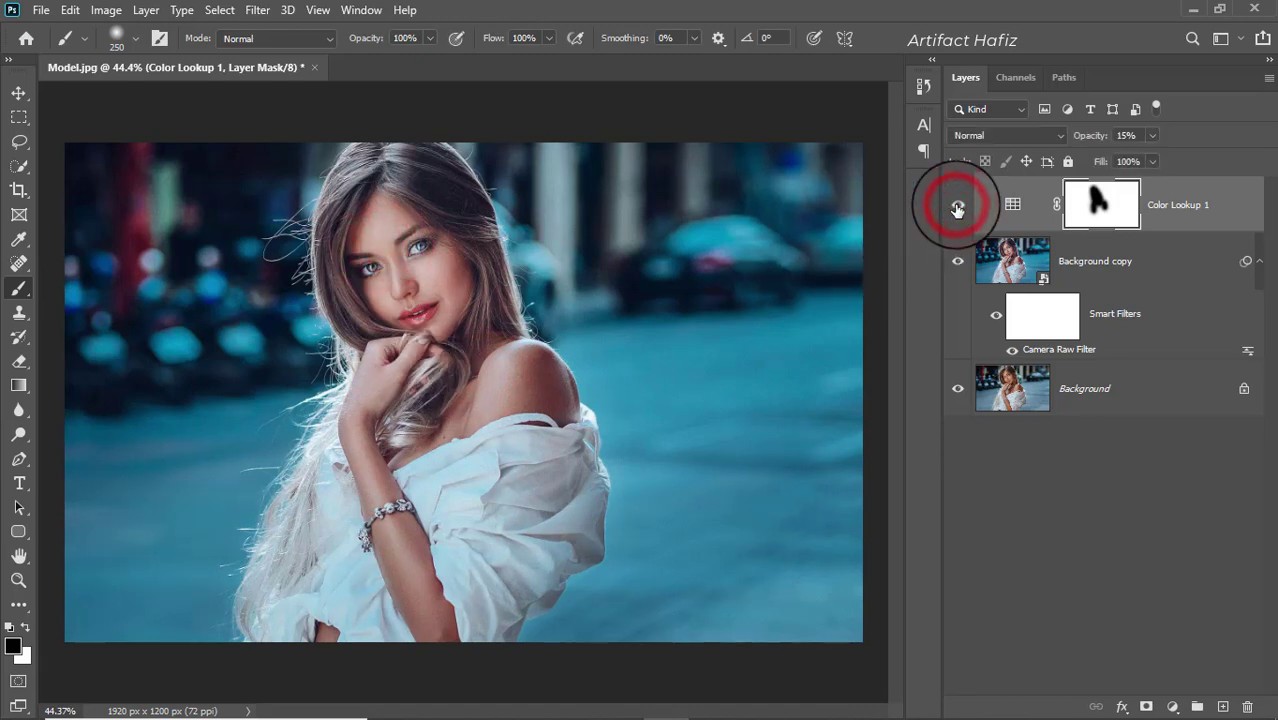
Step: Add a Levels adjustment layer above Color Lookup 1 and set its RGB white input level to 251
click(1193, 212)
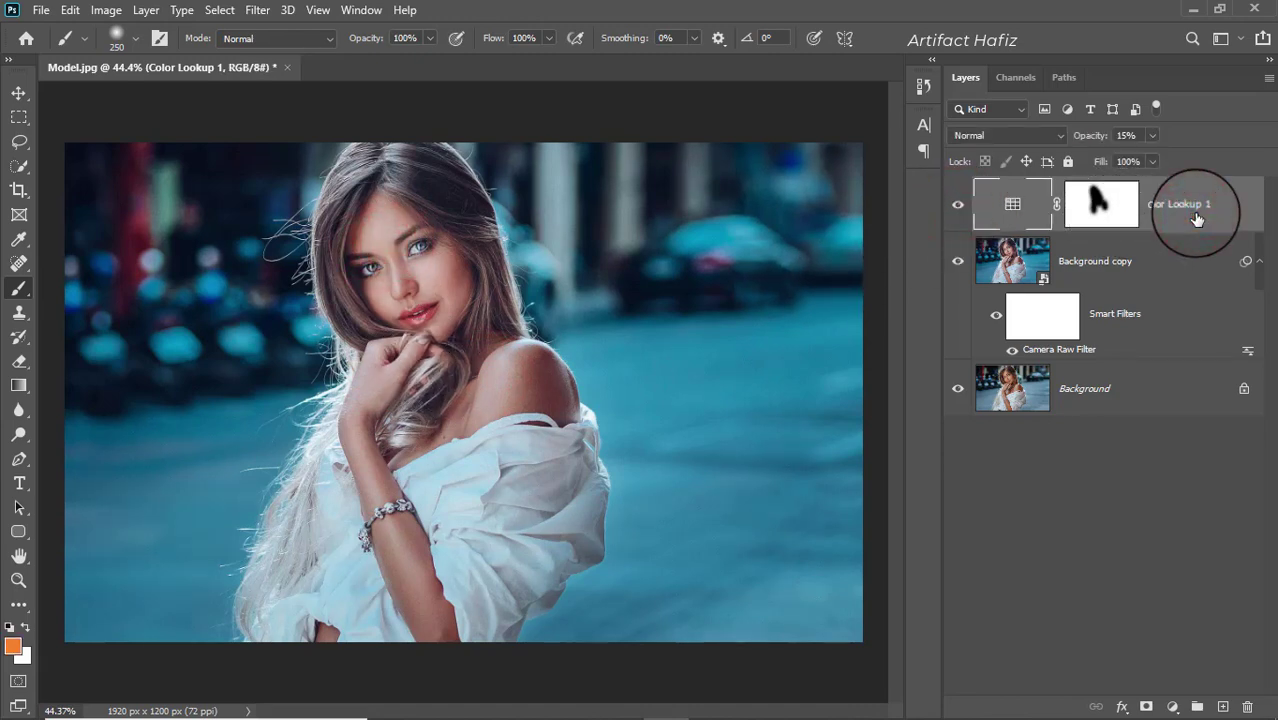
click(1172, 707)
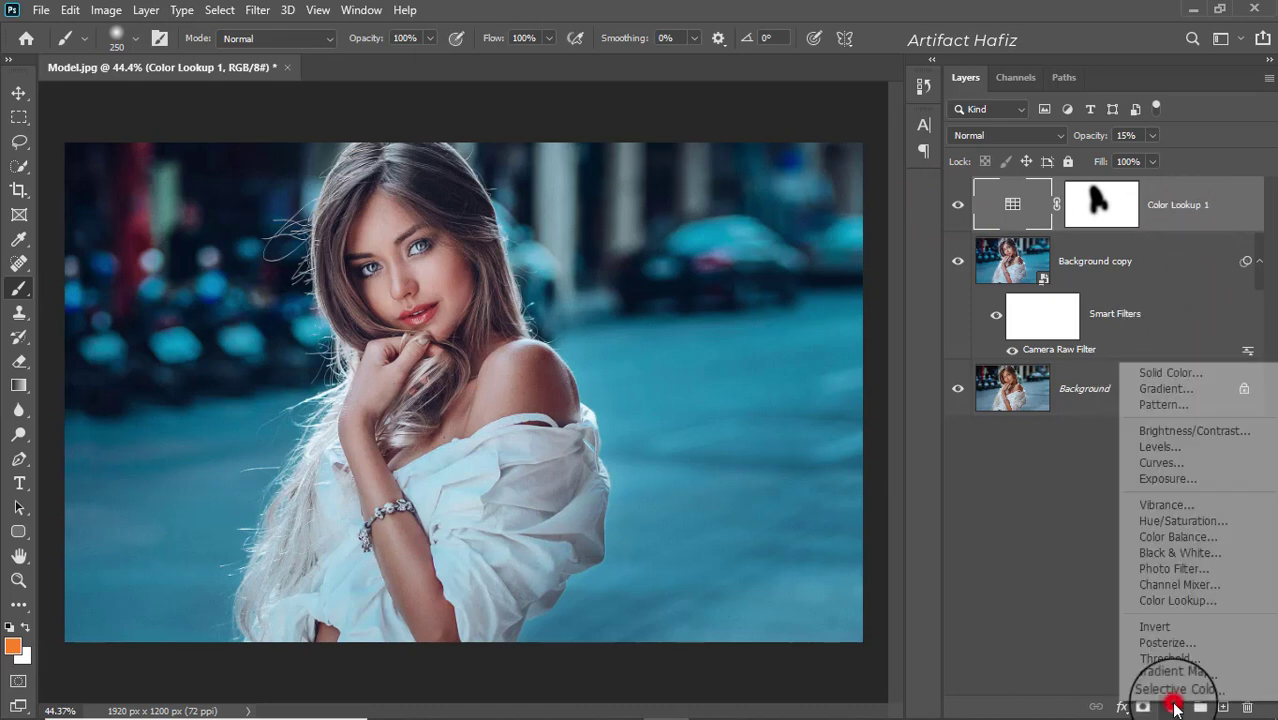
click(1160, 449)
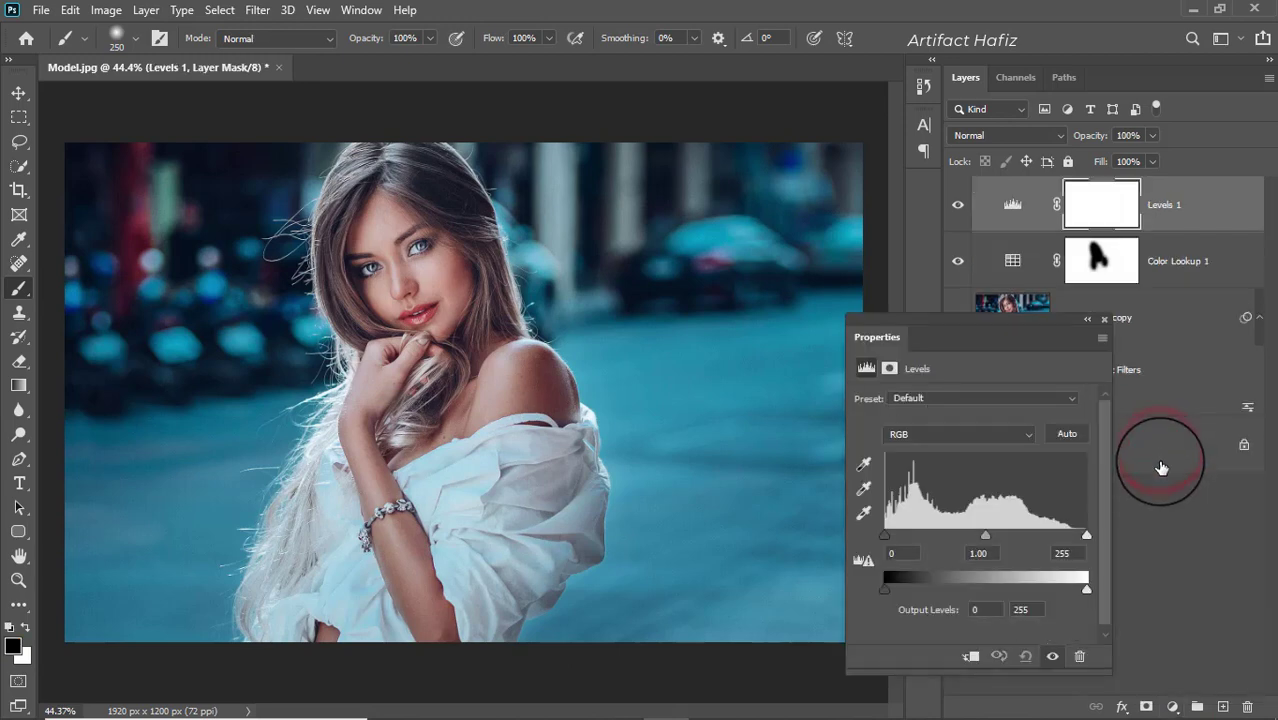
mouse_move(1087, 537)
mouse_down()
mouse_move(1073, 537)
mouse_move(1082, 550)
mouse_up()
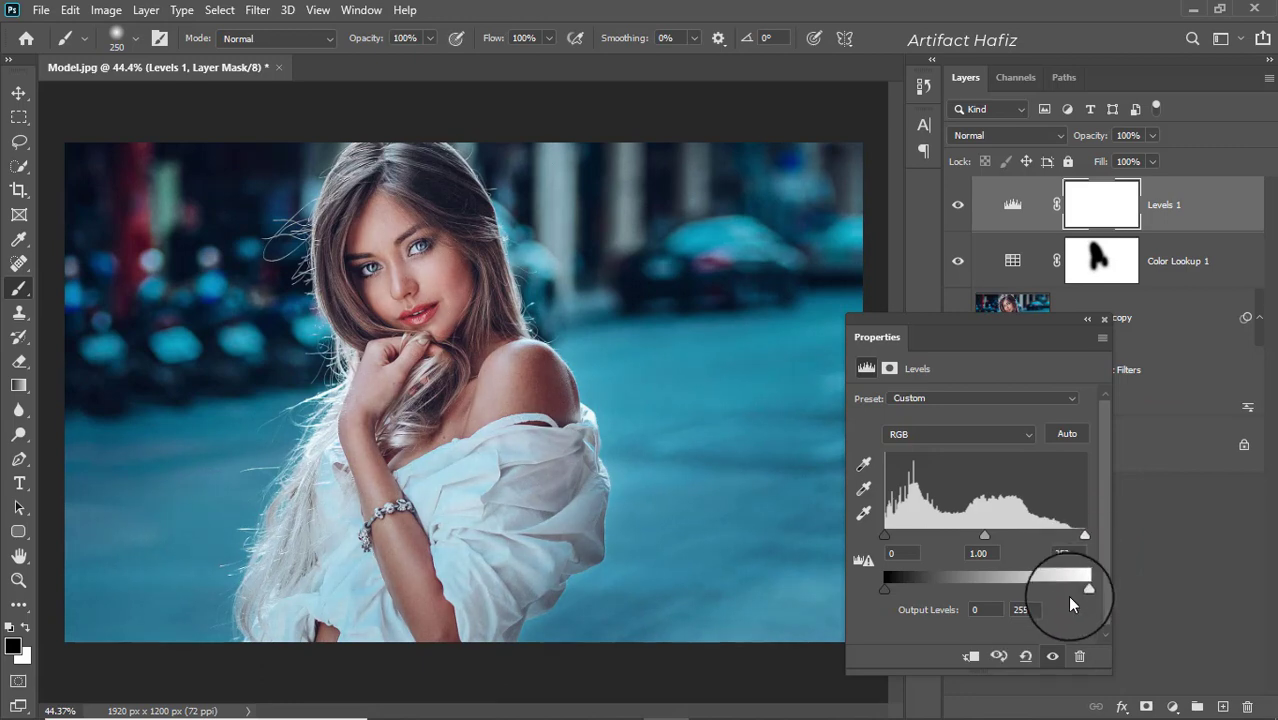
drag(1087, 527, 1085, 540)
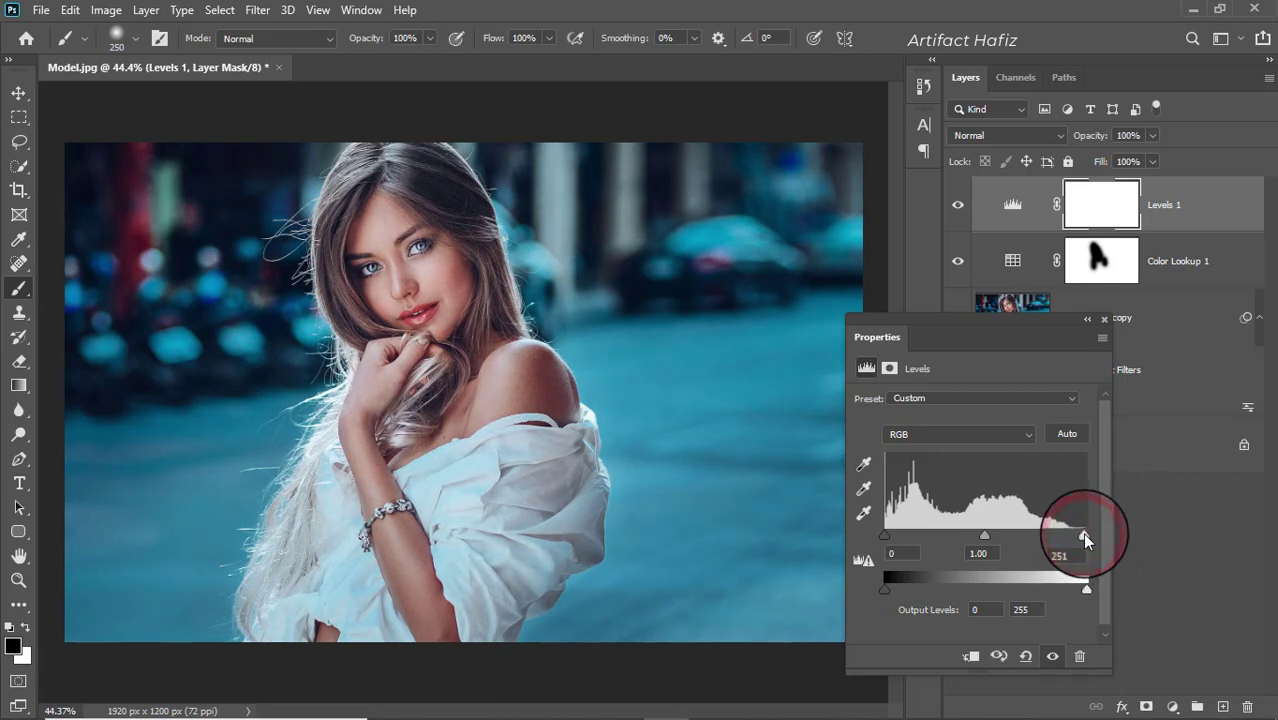
click(1104, 319)
Step: Stamp all visible layers into a new layer on top and convert it for smart filters
click(1180, 209)
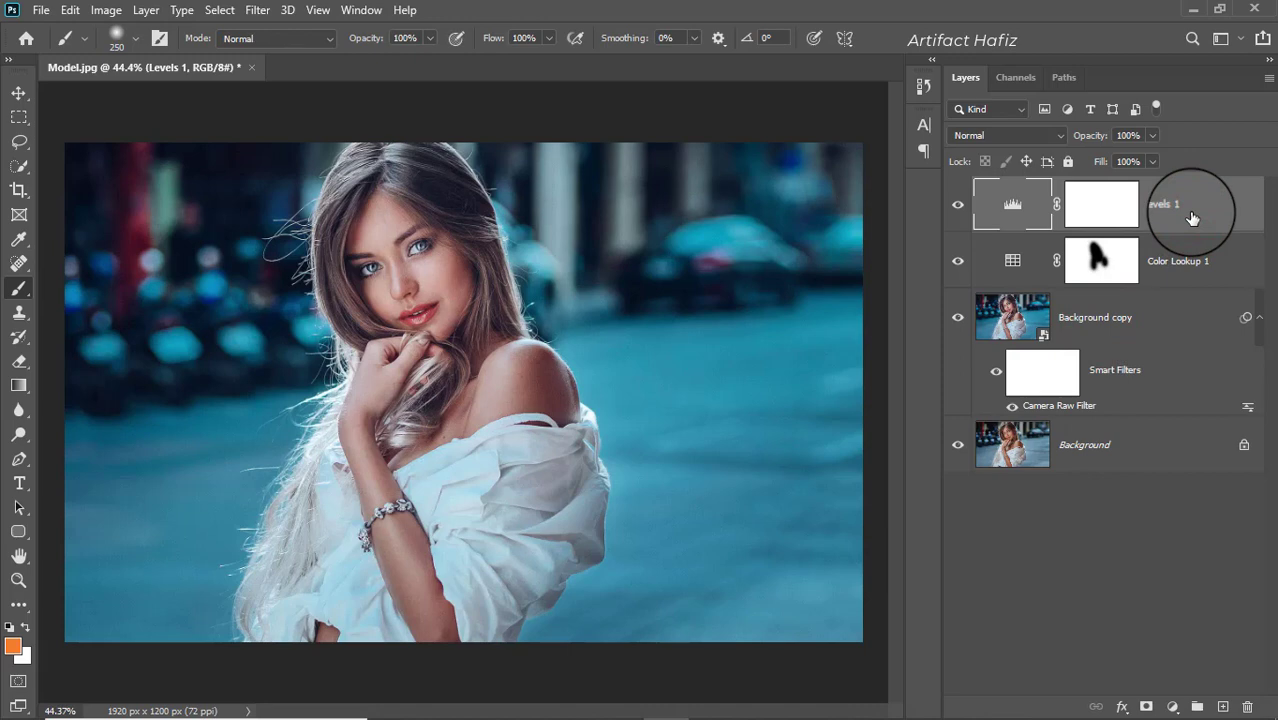
key(ctrl+alt+shift+e)
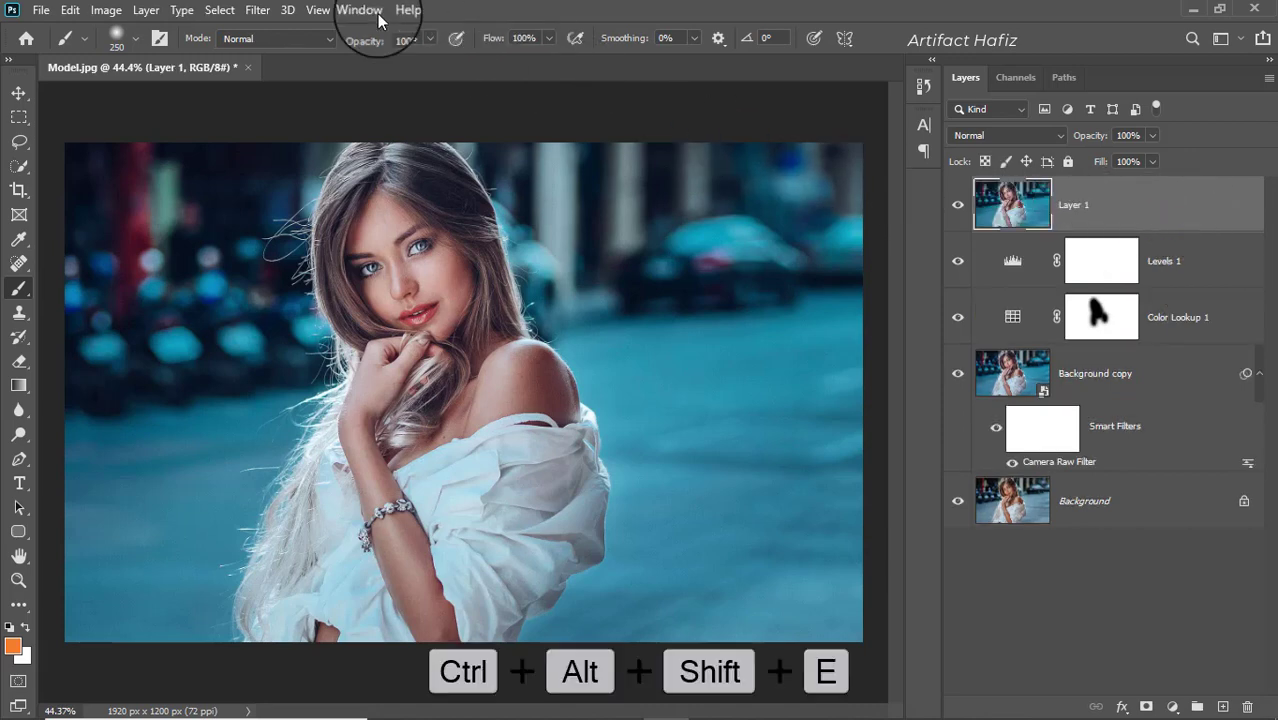
click(257, 10)
click(272, 58)
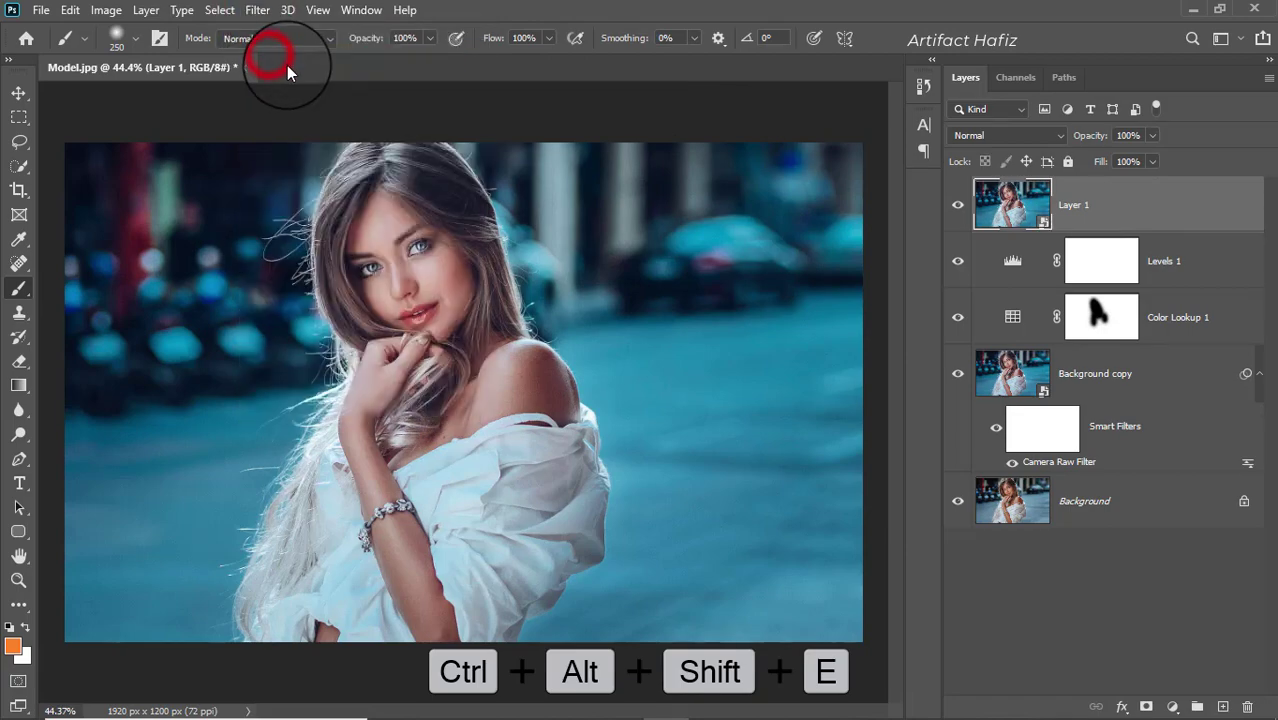
Step: Start the Camera Raw filter on Layer 1 and set Highlights to -13, Whites to +11 and Clarity to +13
click(257, 10)
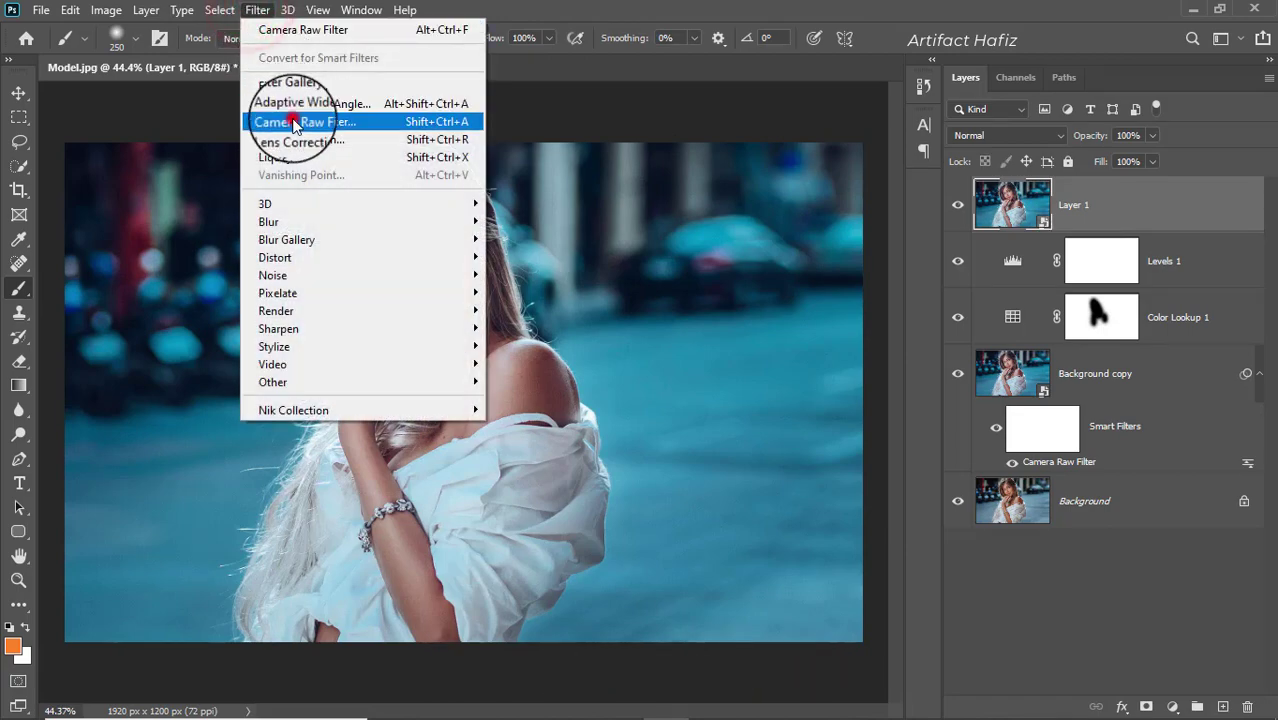
click(293, 122)
scroll(970, 380, down, 2)
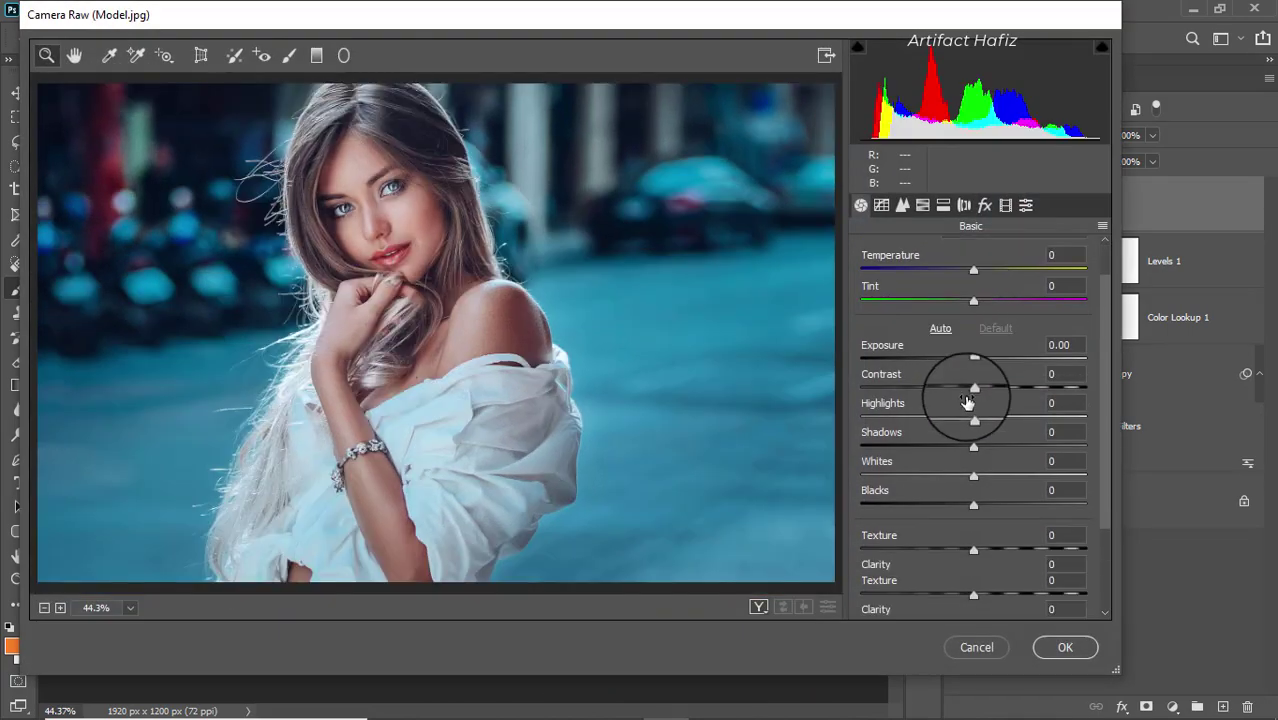
drag(973, 418, 944, 423)
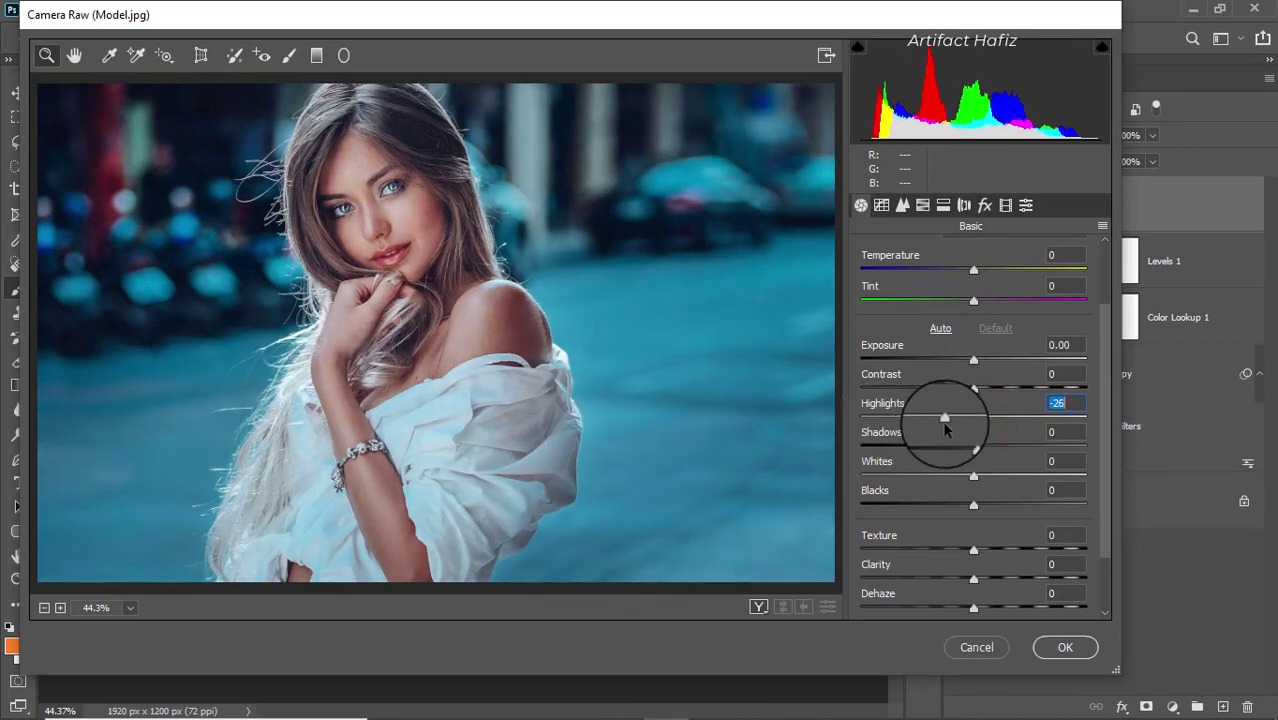
mouse_move(973, 476)
mouse_down()
mouse_move(1006, 480)
mouse_move(990, 484)
mouse_up()
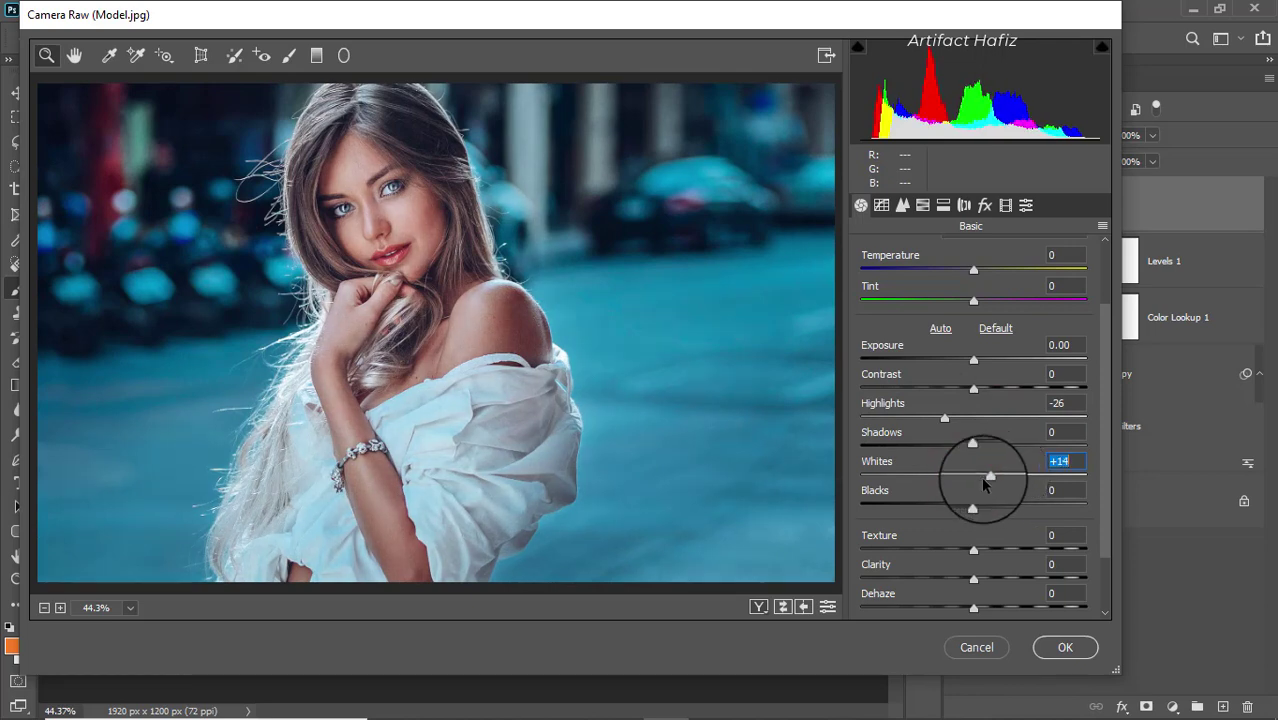
mouse_move(985, 482)
mouse_down()
mouse_move(932, 482)
mouse_move(983, 497)
mouse_up()
drag(945, 417, 955, 416)
scroll(985, 443, down, 2)
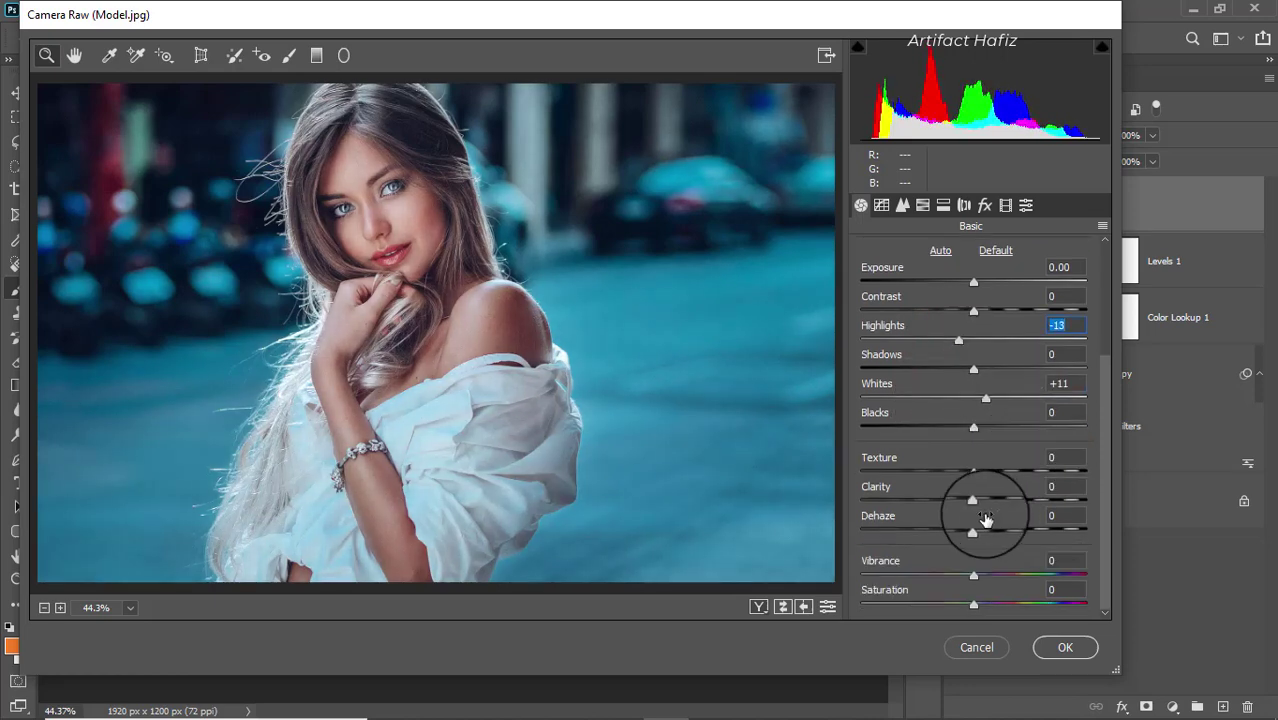
drag(975, 507, 1007, 505)
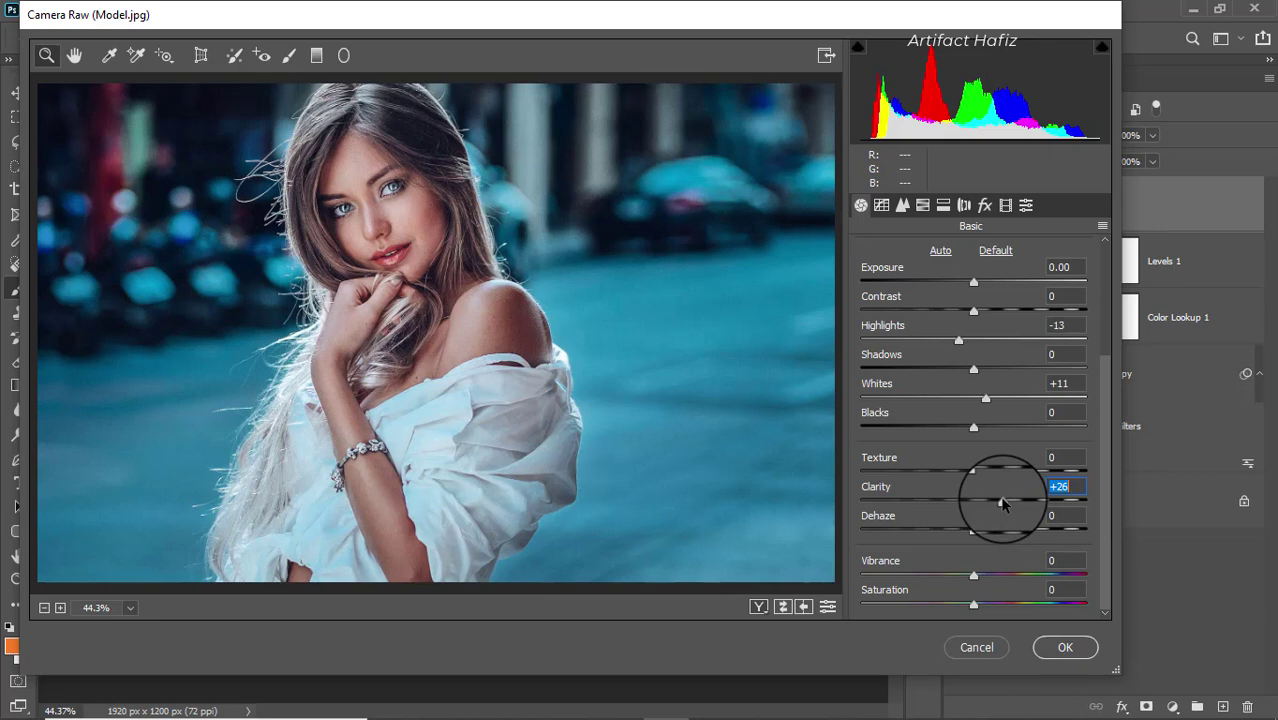
mouse_move(1003, 508)
mouse_down()
mouse_move(965, 507)
mouse_move(990, 513)
mouse_up()
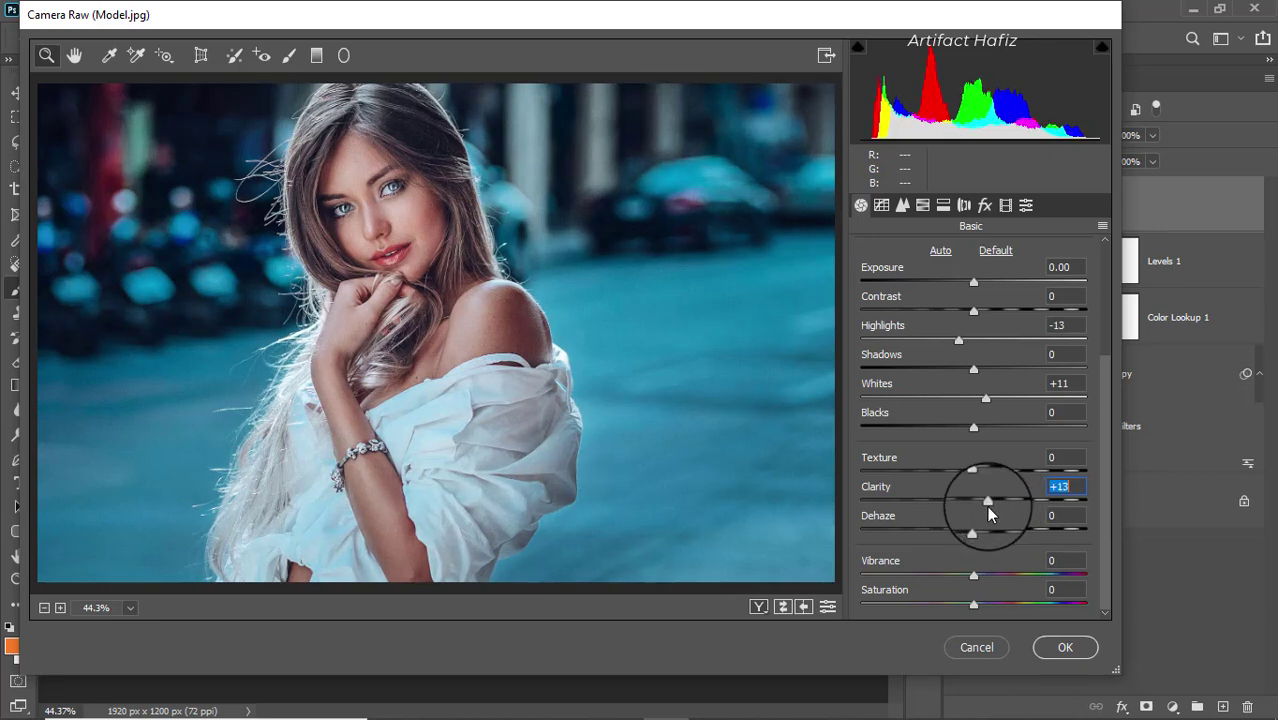
Step: Reduce the saturation of the Oranges to -15 in the HSL adjustments and apply the Camera Raw filter
click(922, 205)
click(937, 255)
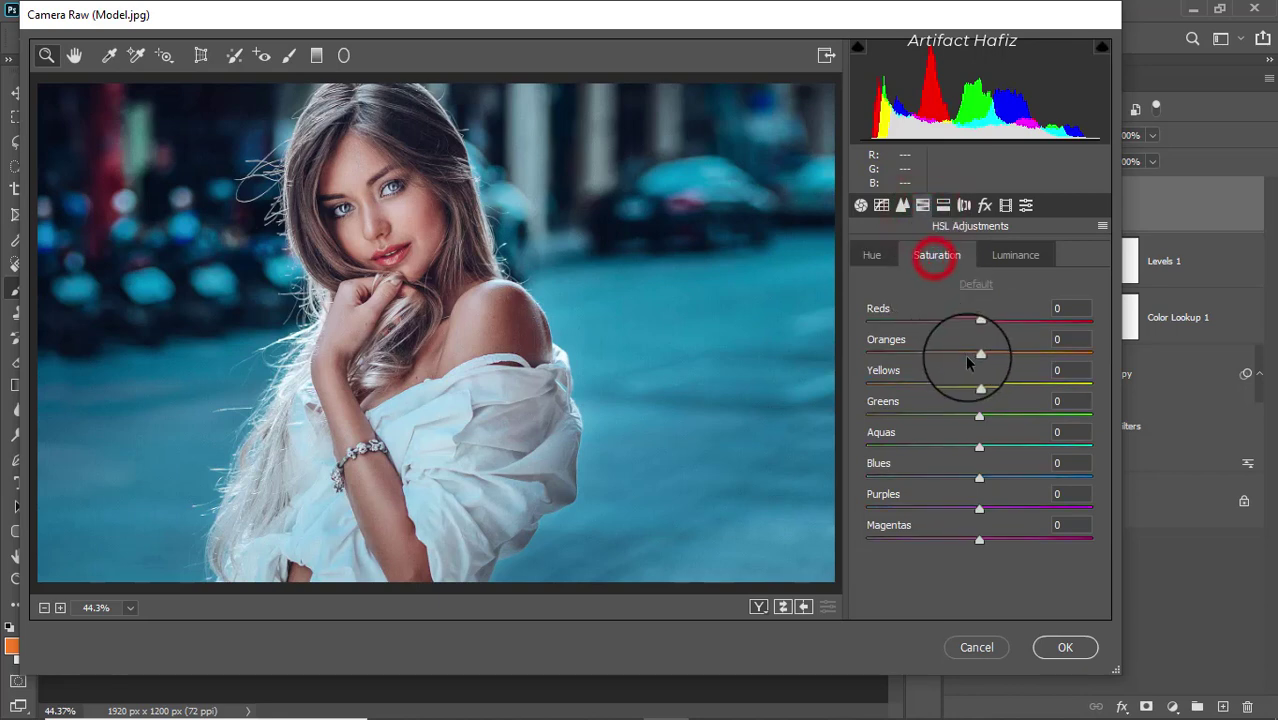
mouse_move(979, 354)
mouse_down()
mouse_move(950, 356)
mouse_move(964, 354)
mouse_up()
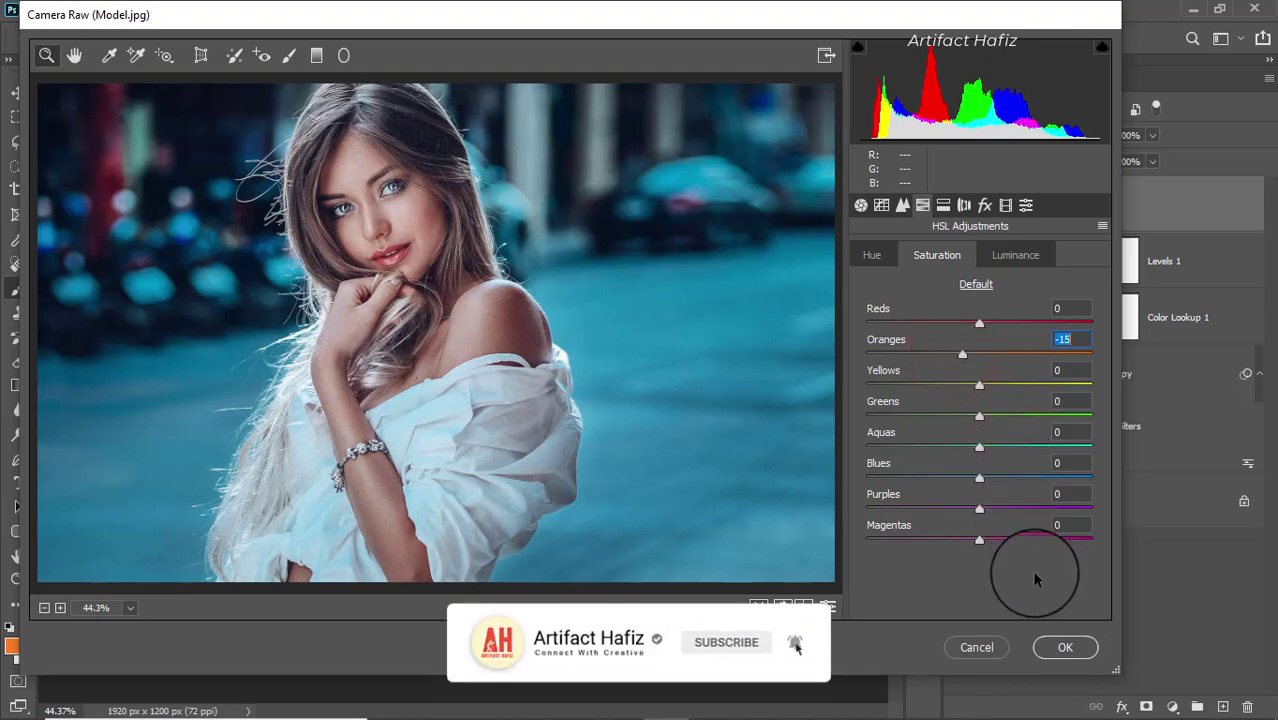
click(1064, 640)
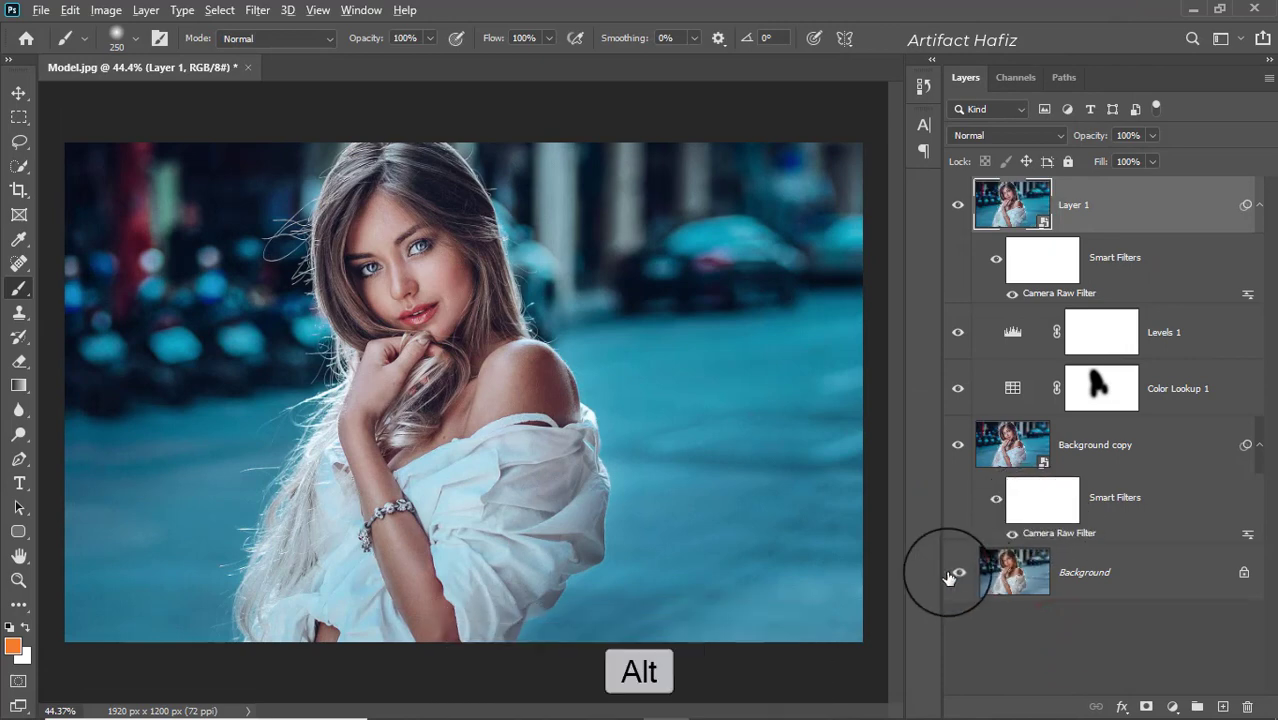
Step: Compare the original photo with the final grade by toggling the visibility of all layers except Background
alt+click(956, 572)
alt+click(956, 572)
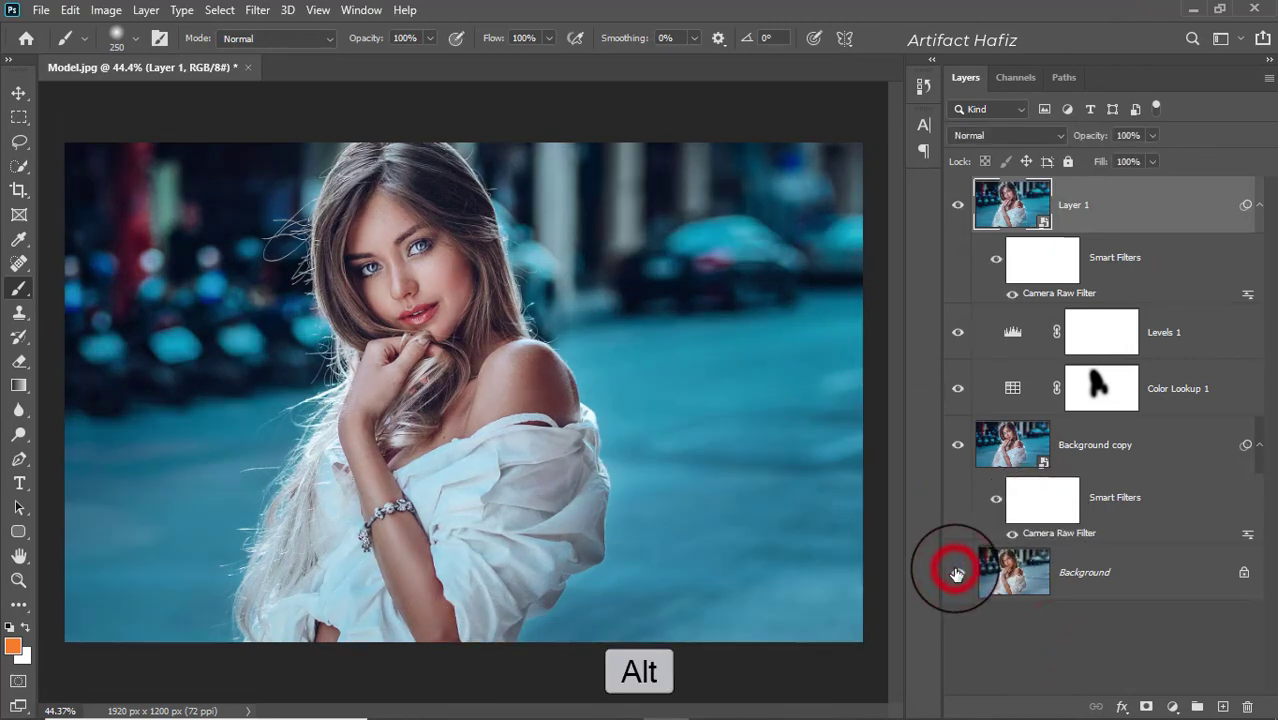
alt+click(956, 573)
alt+click(956, 573)
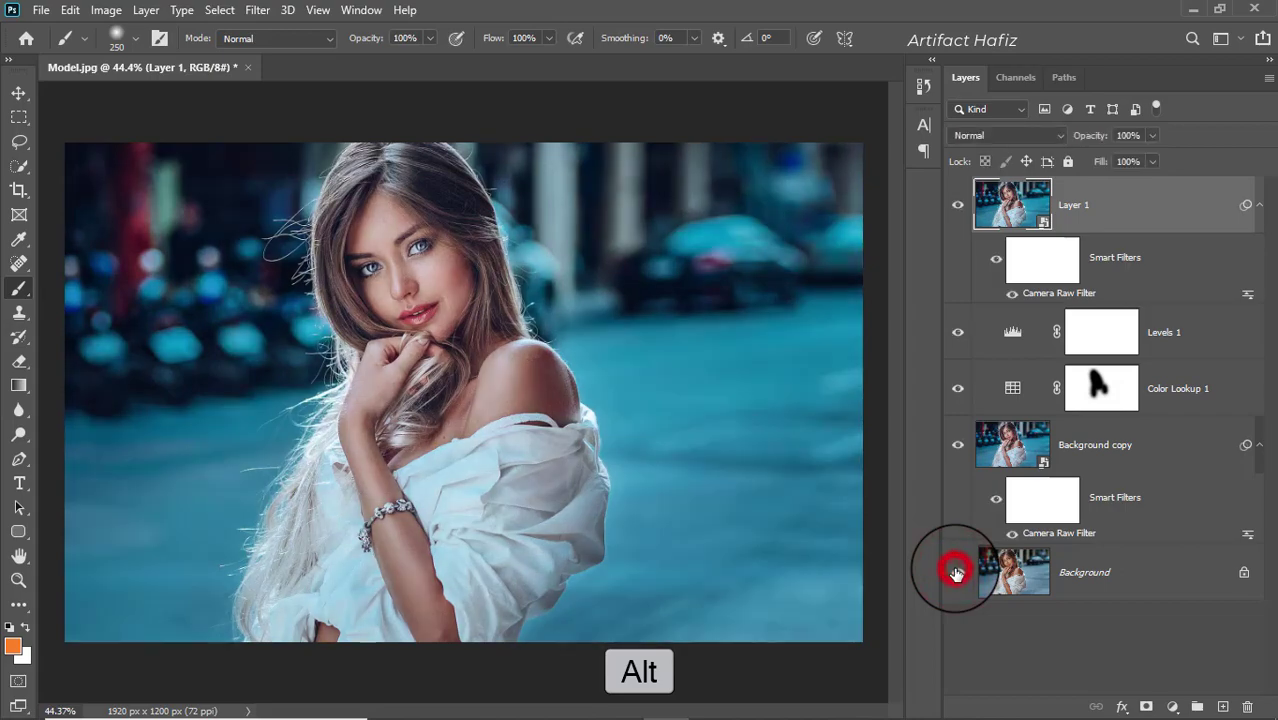